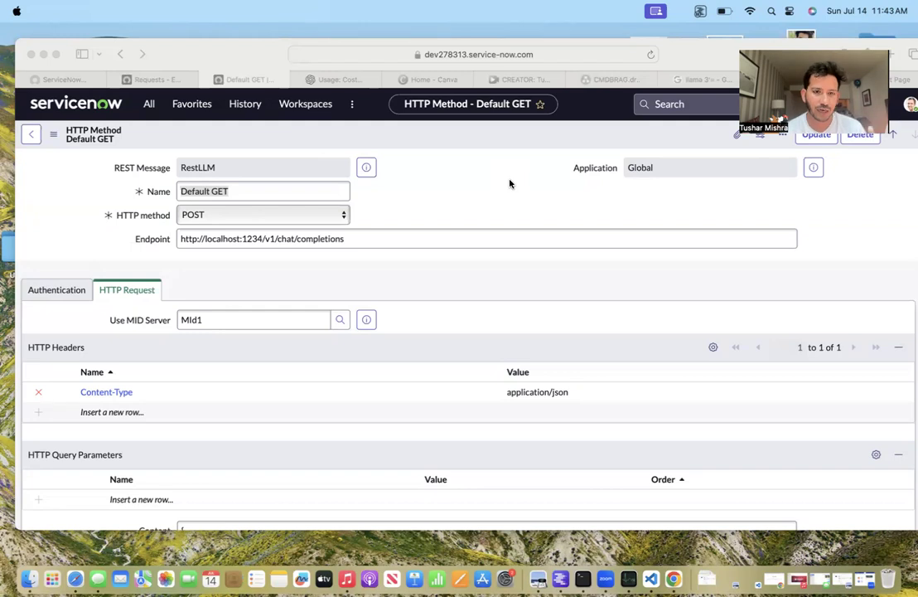
Step: Bring up the Employee Center Requests page and detach it into its own browser window
click(153, 79)
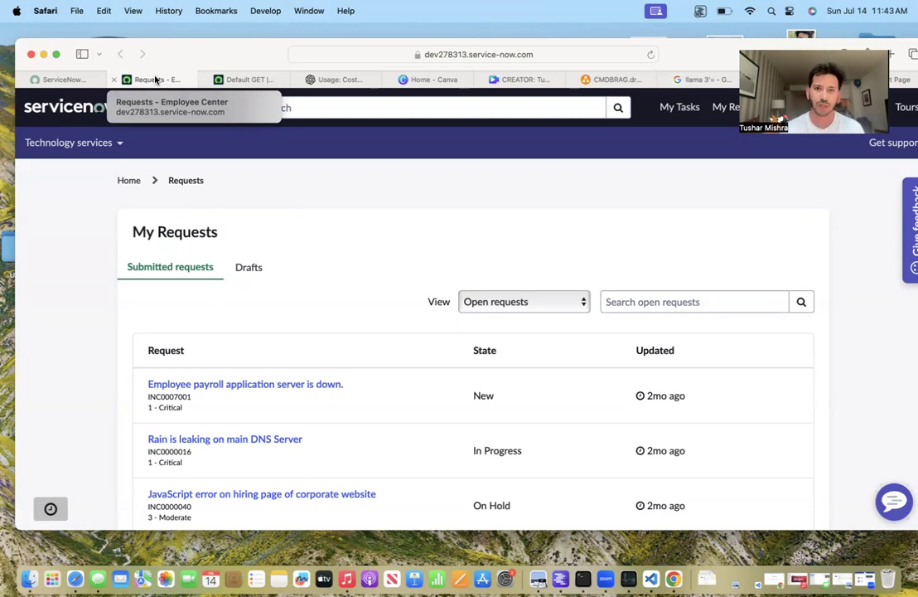
mouse_move(254, 89)
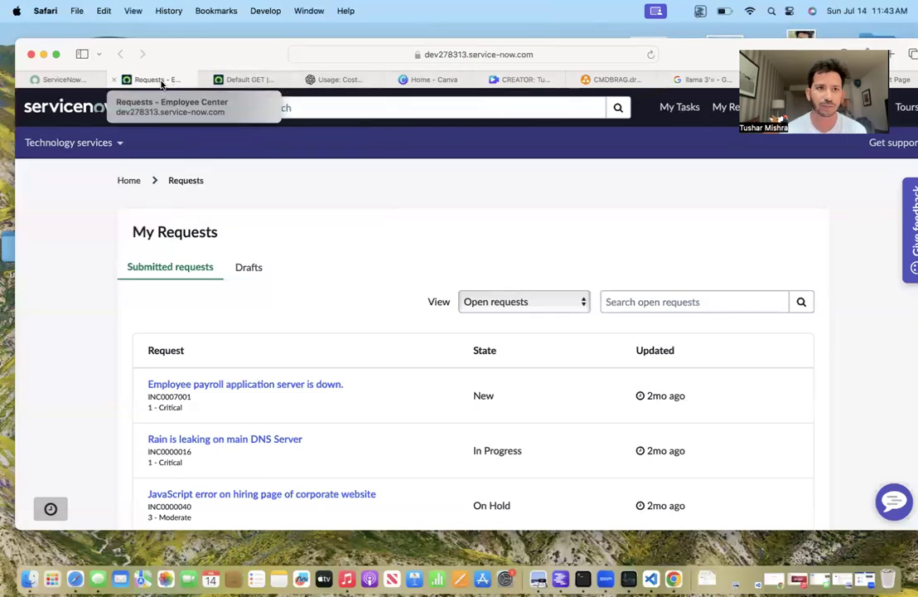
drag(143, 74, 184, 66)
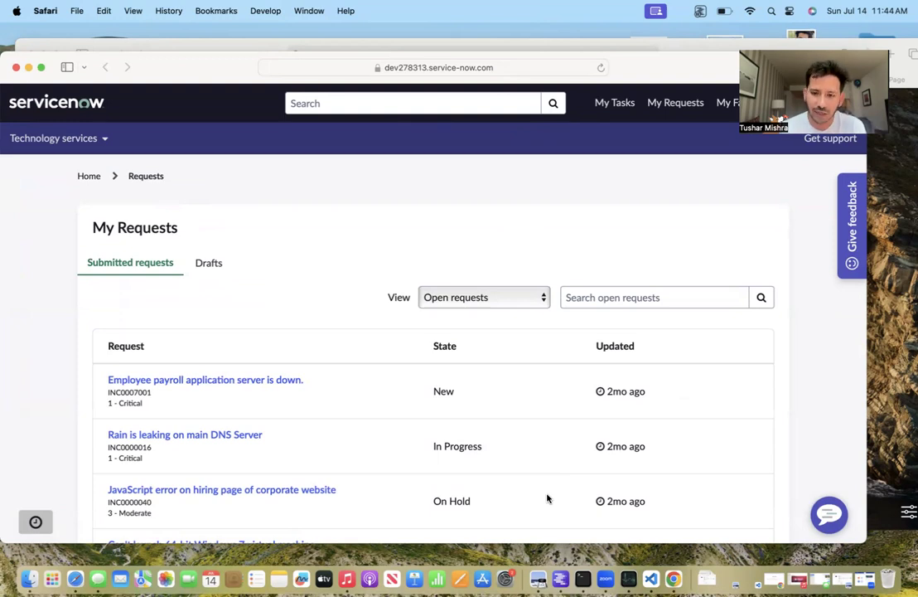
Step: Switch to LM Studio to view its home page, and minimize it to return to the browser
click(559, 578)
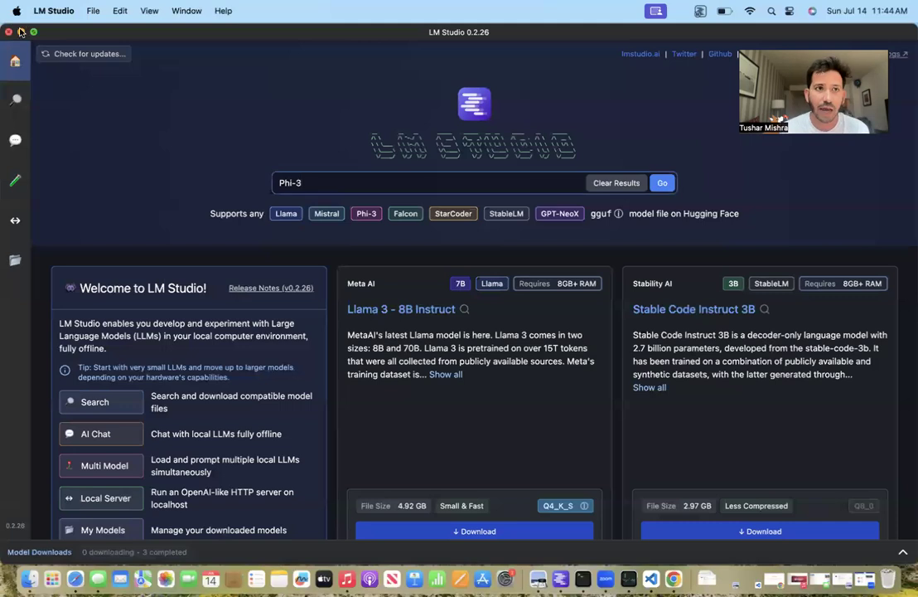
click(21, 32)
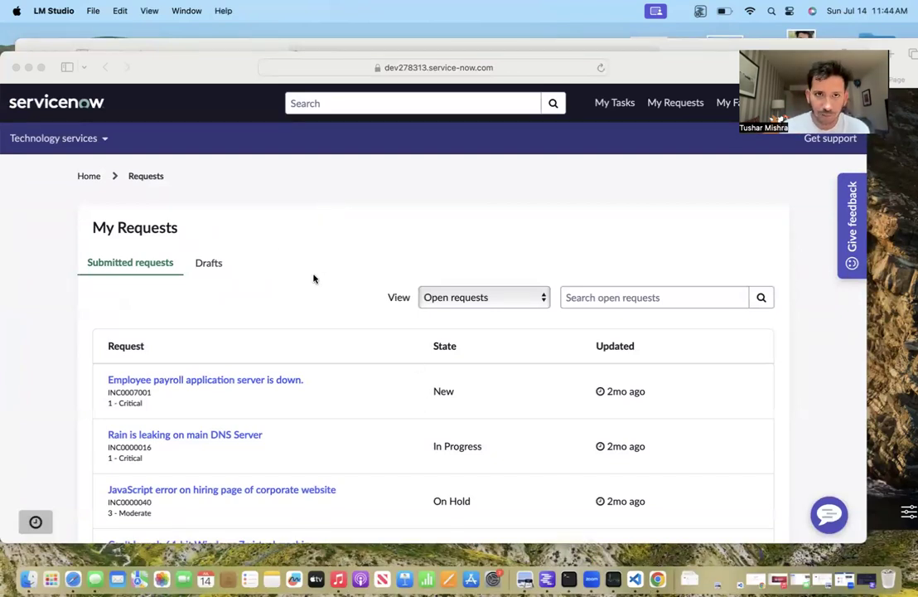
click(520, 67)
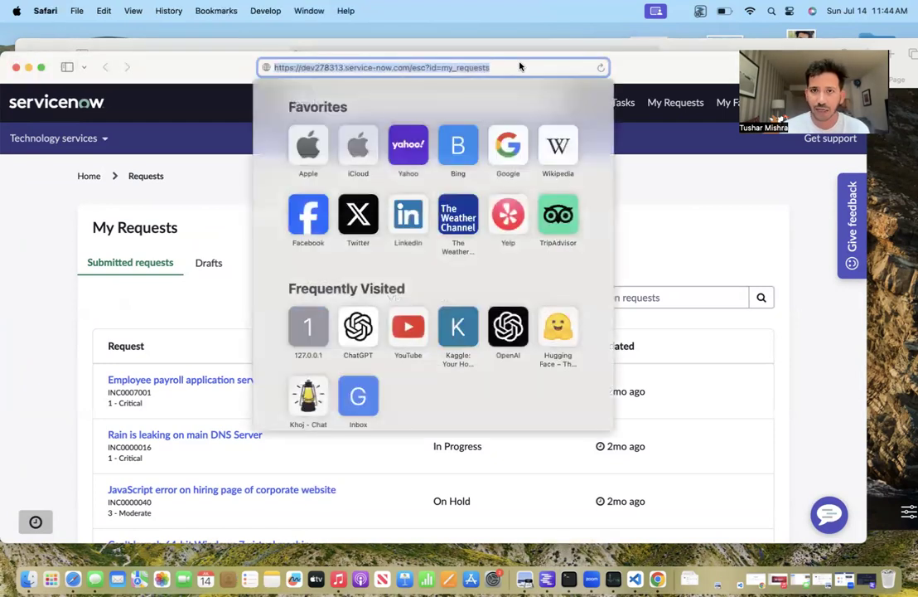
click(410, 67)
drag(410, 68, 522, 67)
key(BackSpace)
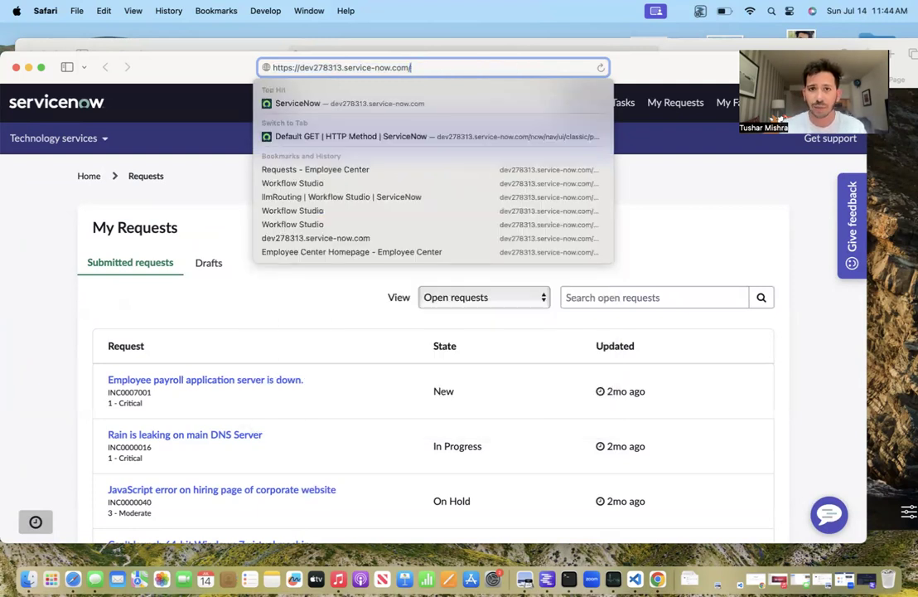
key(Return)
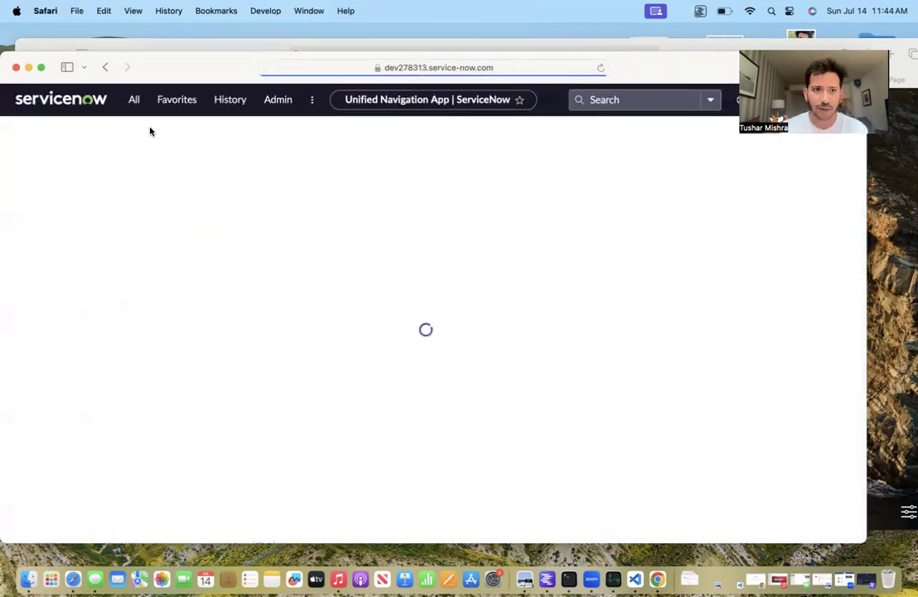
Step: Filter the application navigator for "mid" and open the MID Servers list
click(133, 100)
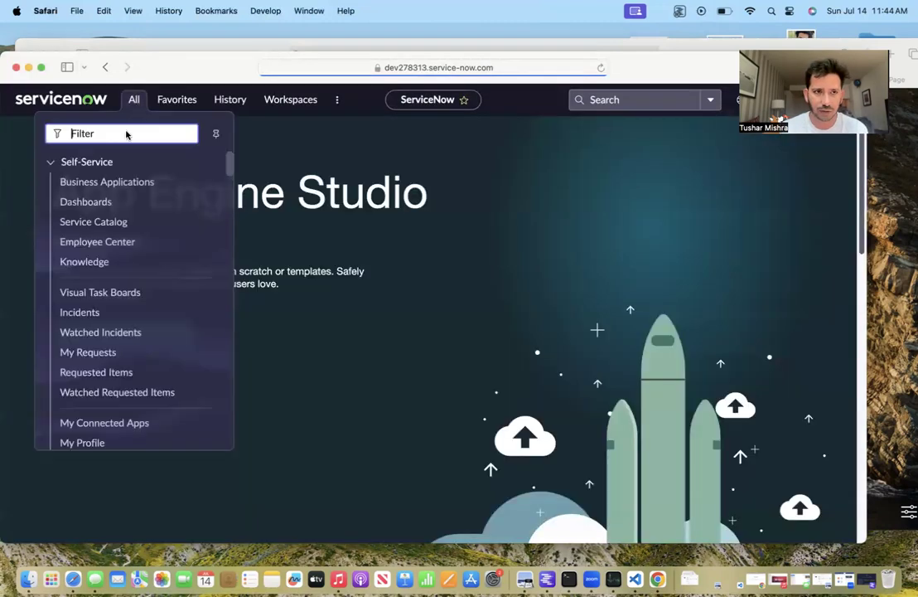
text(mid)
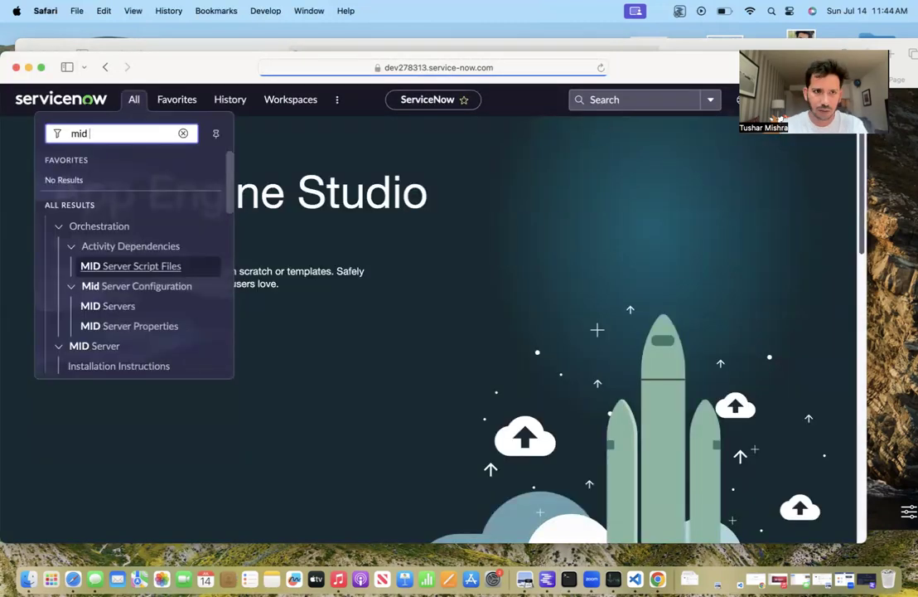
click(109, 306)
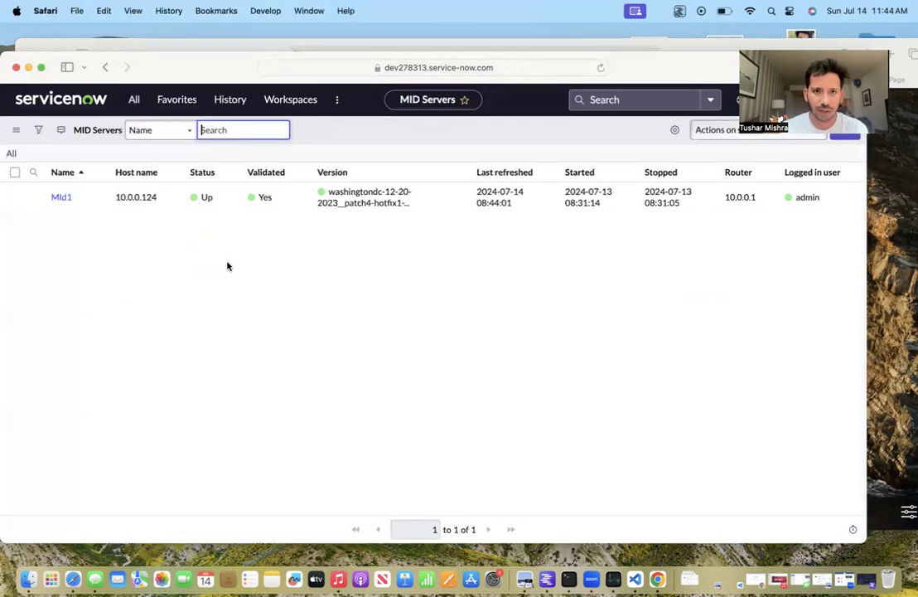
Step: Review the MId1 MID Server record down to its related lists, and clear the navigator filter
click(63, 199)
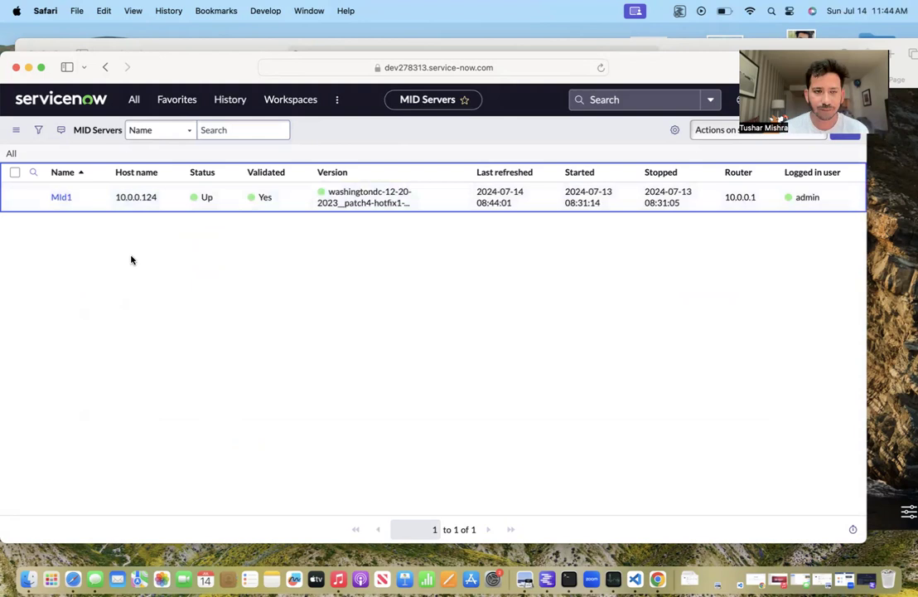
click(56, 197)
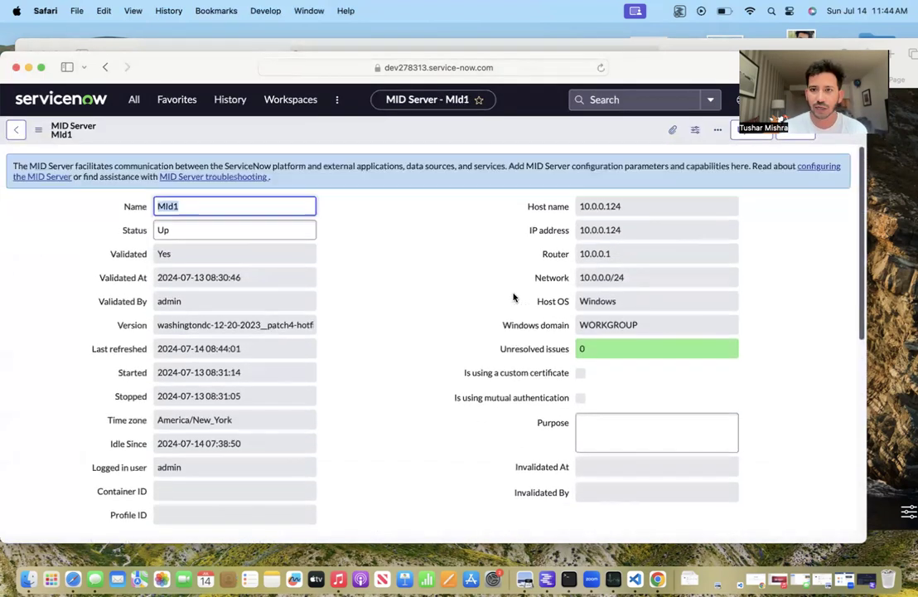
scroll(526, 292, down, 10)
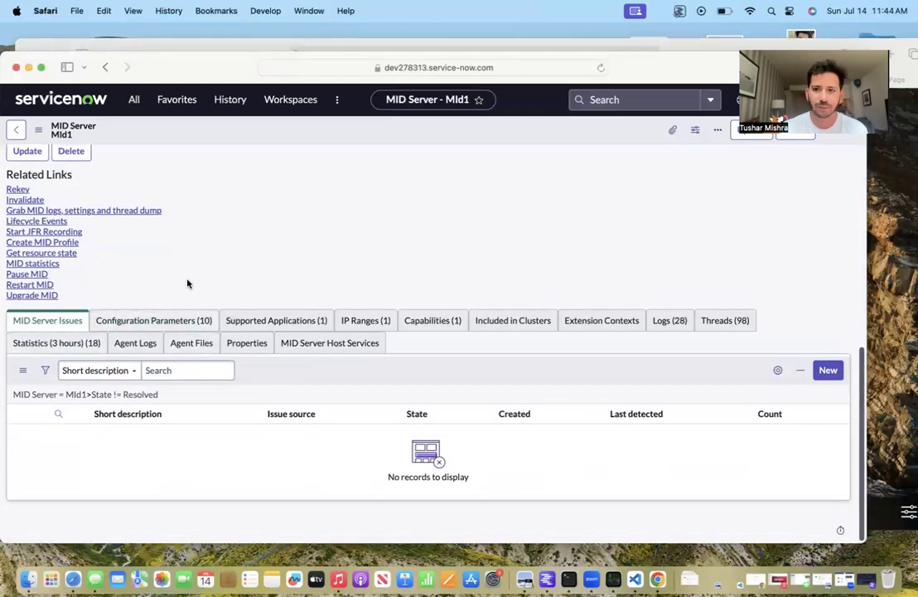
scroll(186, 283, up, 6)
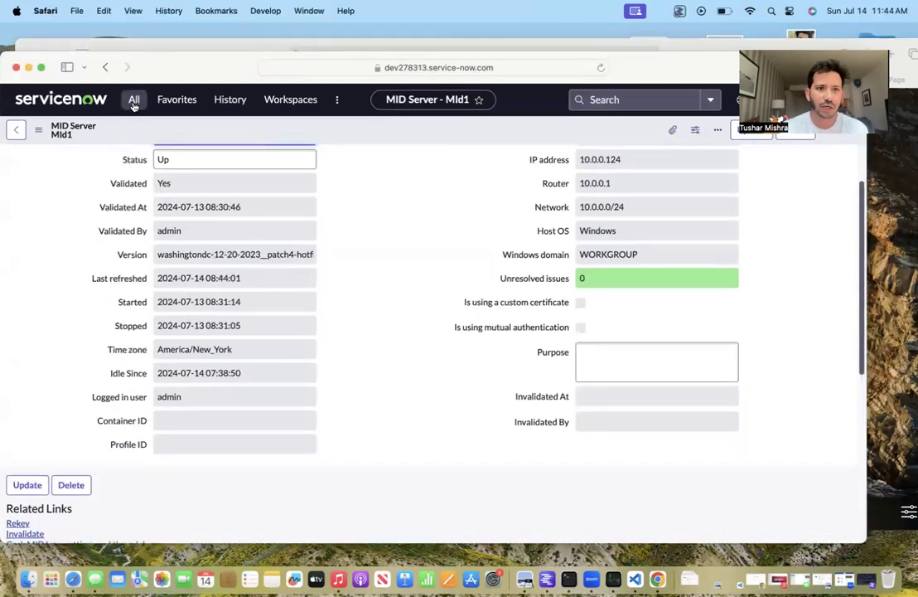
click(133, 99)
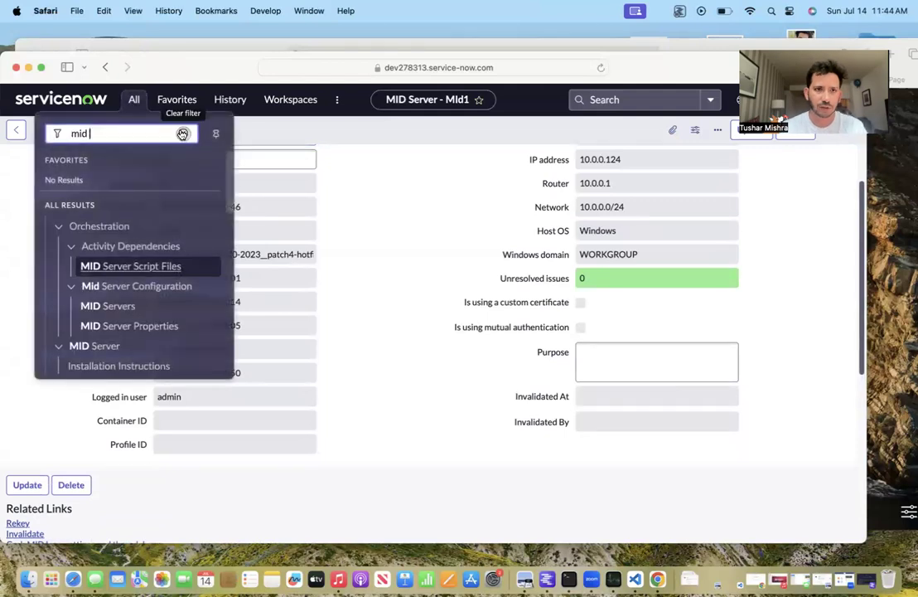
click(182, 133)
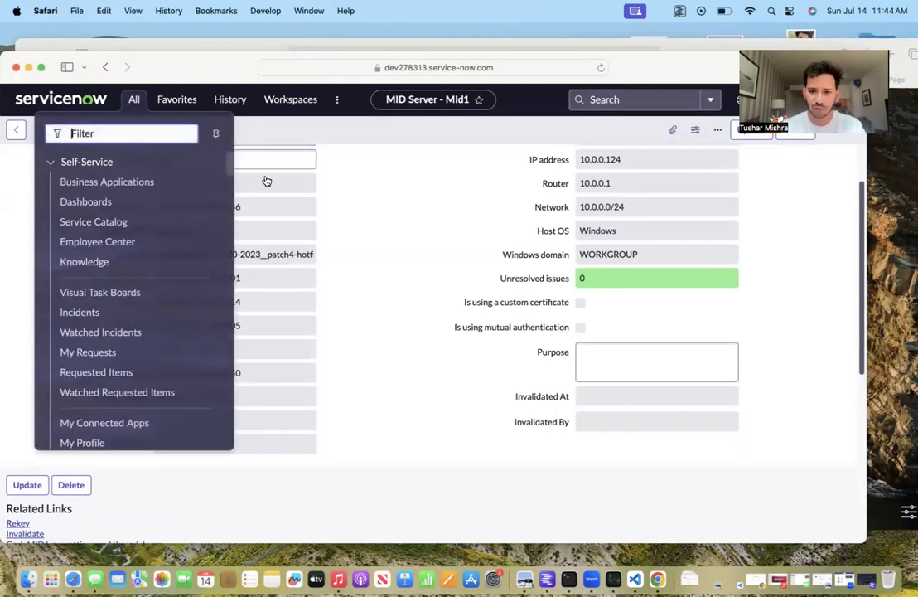
Step: Switch to LM Studio and open its local inference server page
click(545, 580)
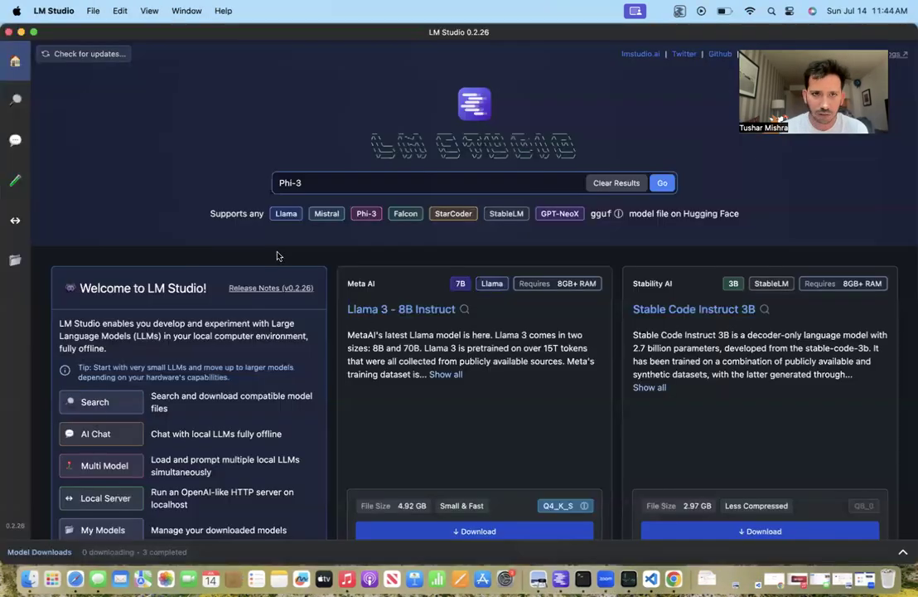
click(13, 222)
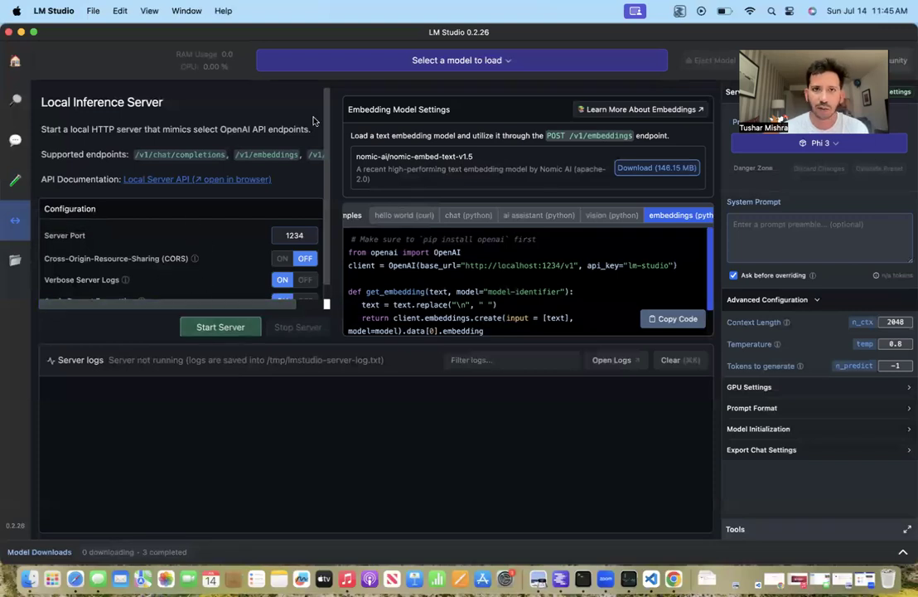
Step: Try to load the microsoft Phi 3 mini 4k instruct q4 model and eject it
click(393, 67)
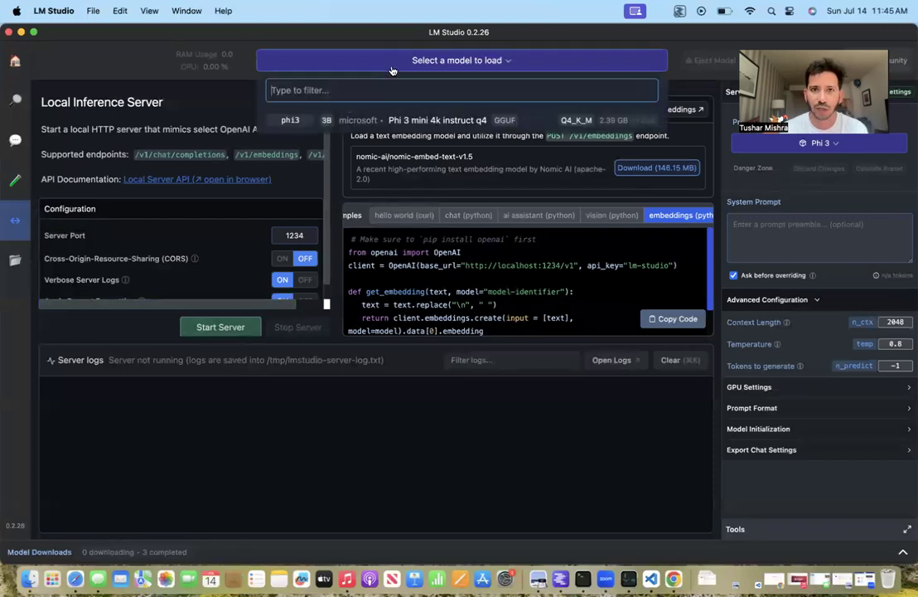
click(303, 120)
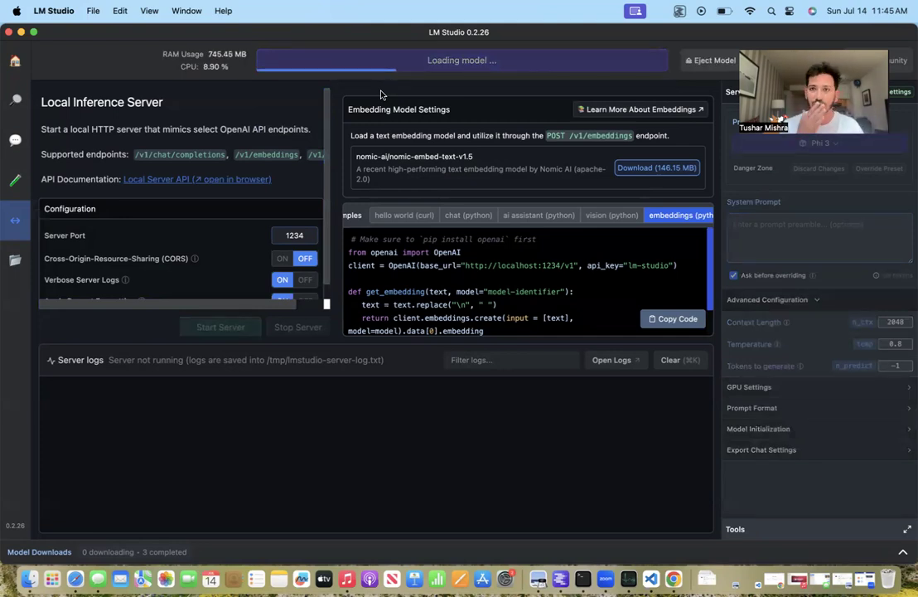
click(699, 59)
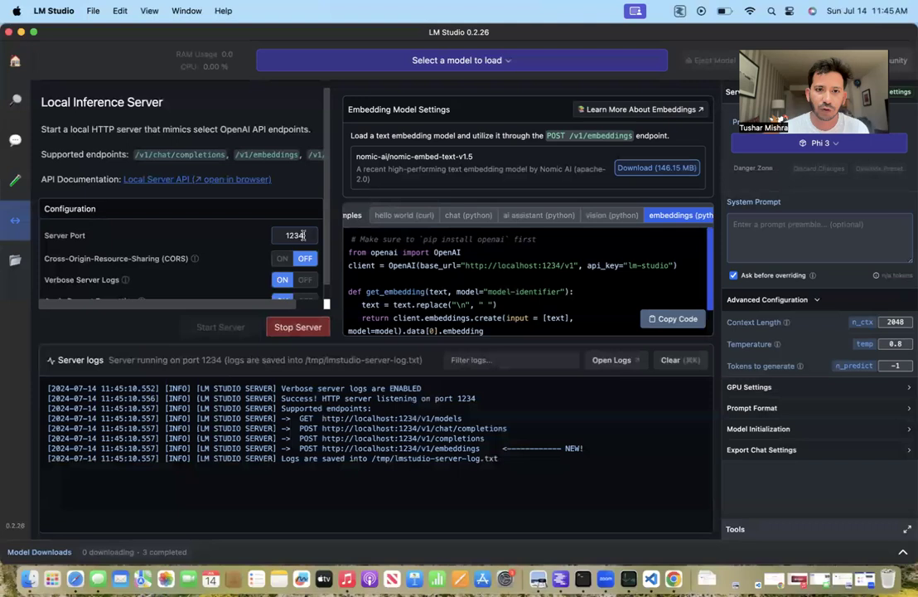
Step: Stop the local inference server and show the hello world (curl) request example before minimizing LM Studio
double_click(300, 235)
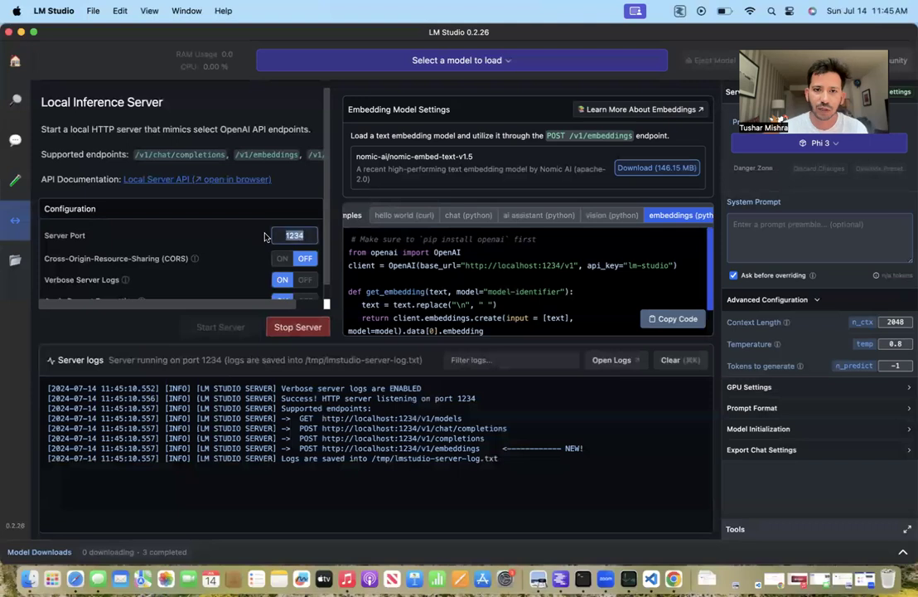
click(286, 328)
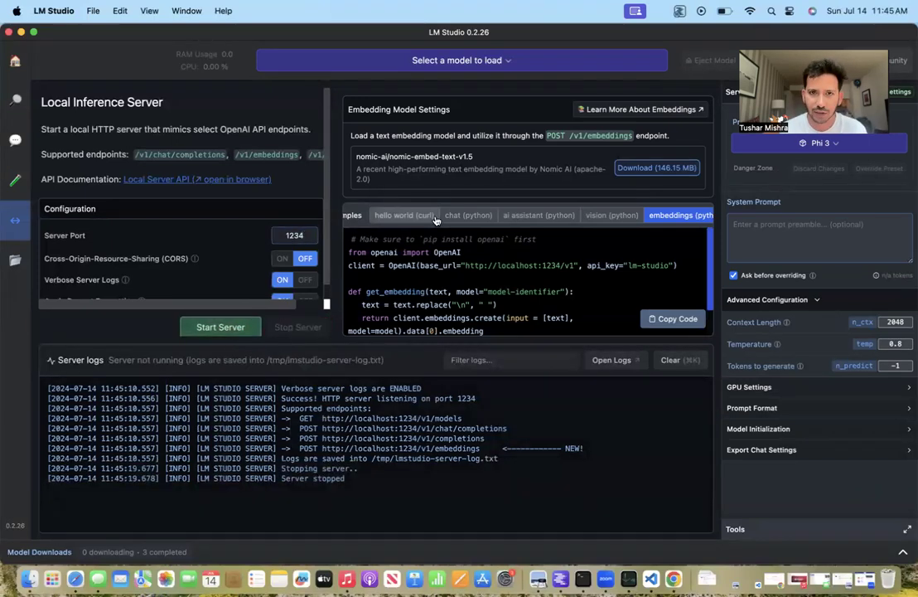
click(383, 214)
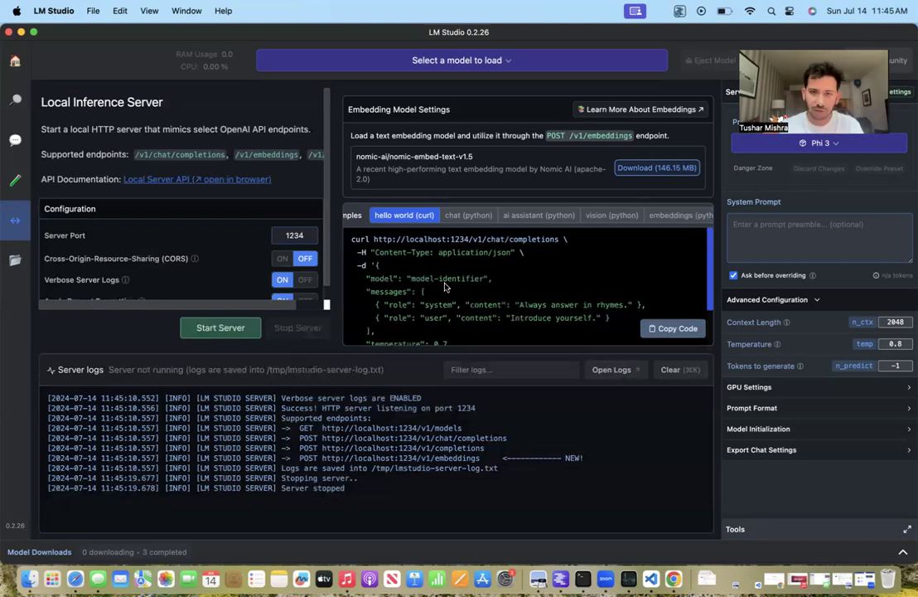
click(20, 31)
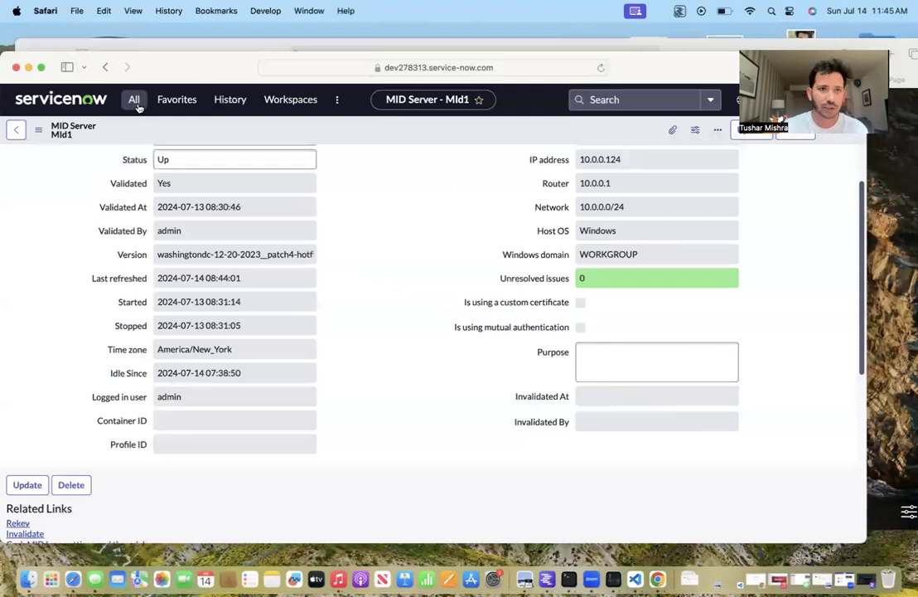
Step: Filter the navigator for "rest me" and open the RestLLM record from the outbound REST Message list
click(131, 97)
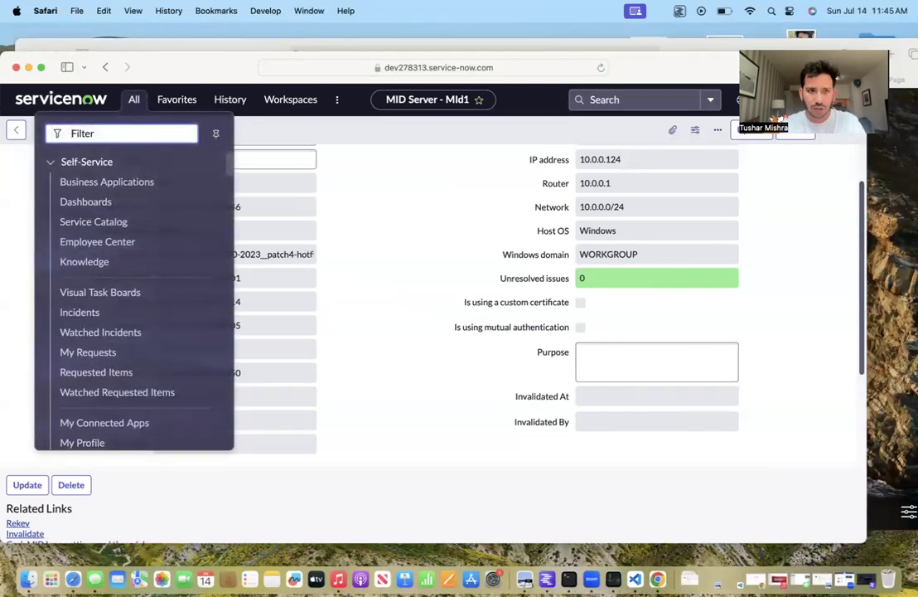
text(rest me)
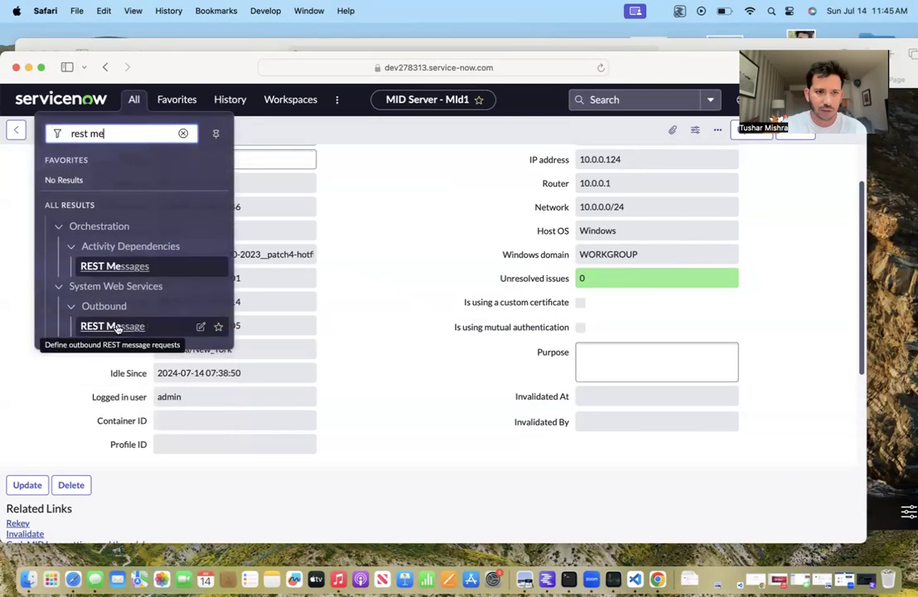
click(116, 327)
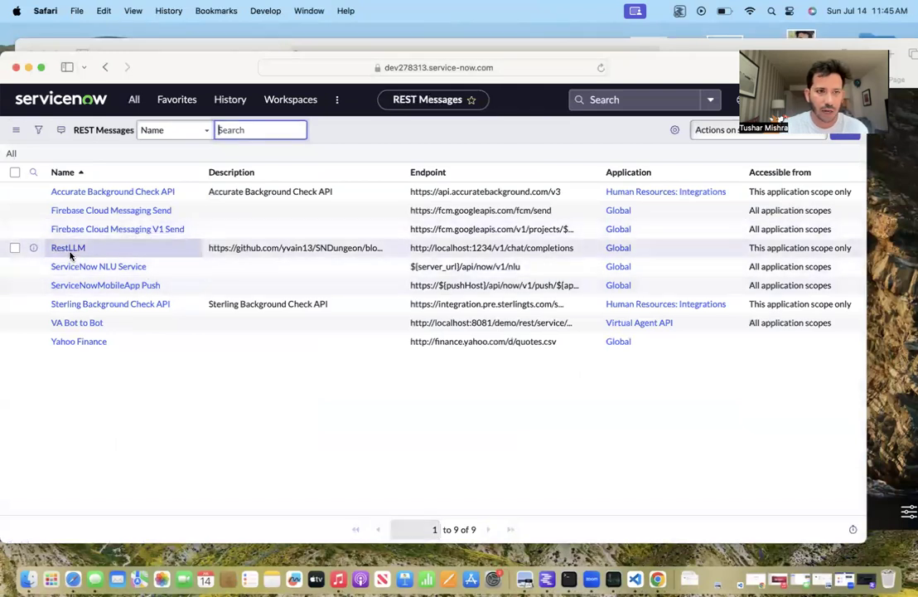
click(70, 251)
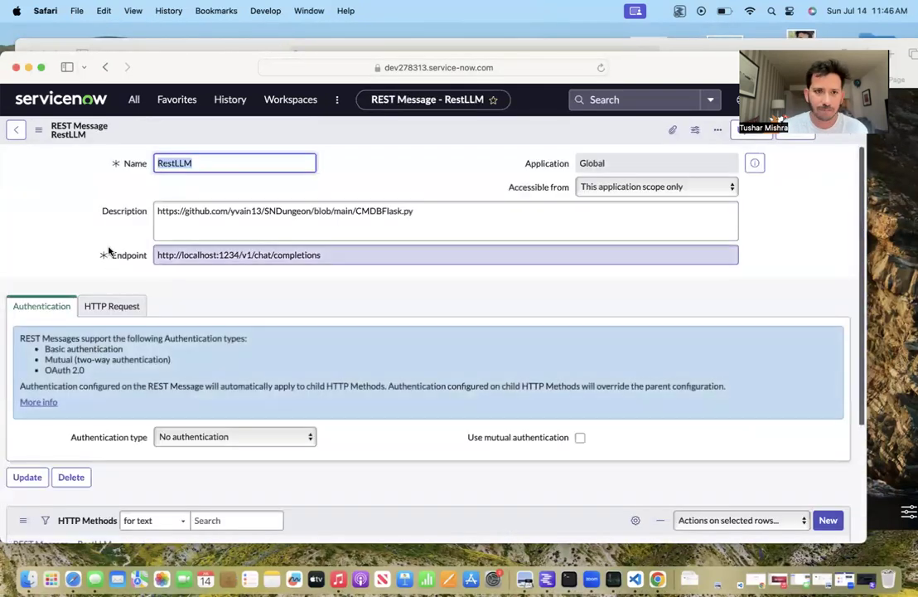
Step: Open RestLLM's Default GET HTTP method and examine its endpoint and HTTP request settings
scroll(110, 260, down, 2)
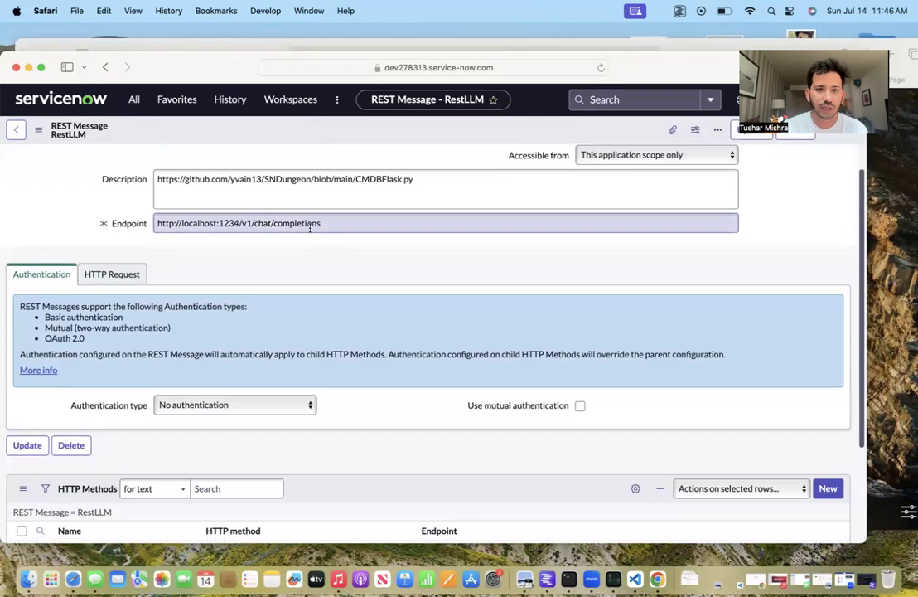
scroll(310, 228, down, 3)
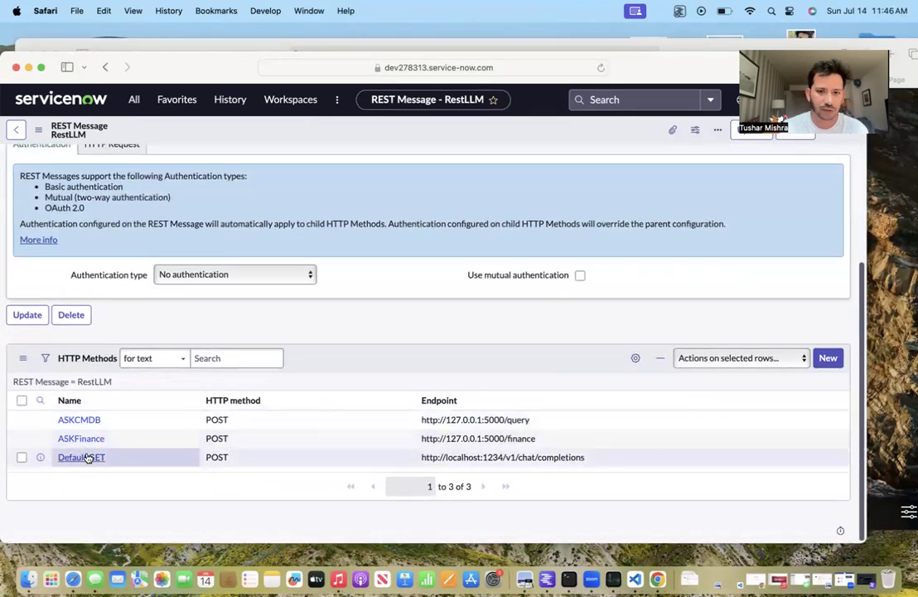
click(88, 457)
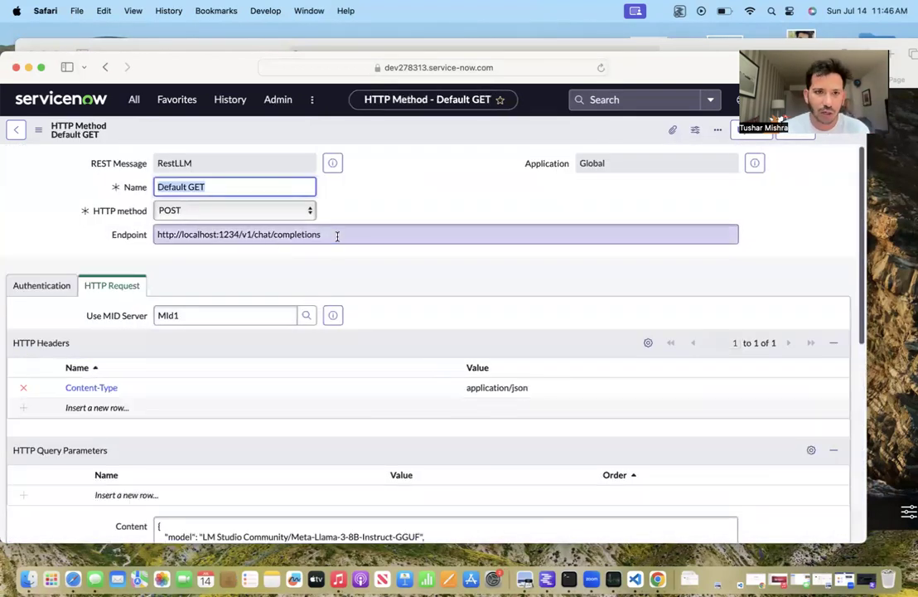
click(337, 236)
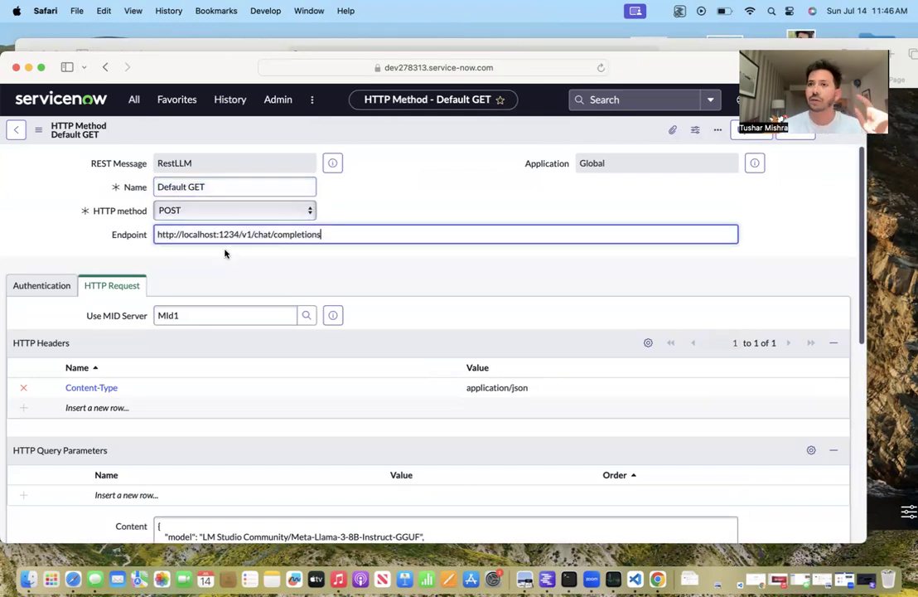
scroll(226, 257, down, 1)
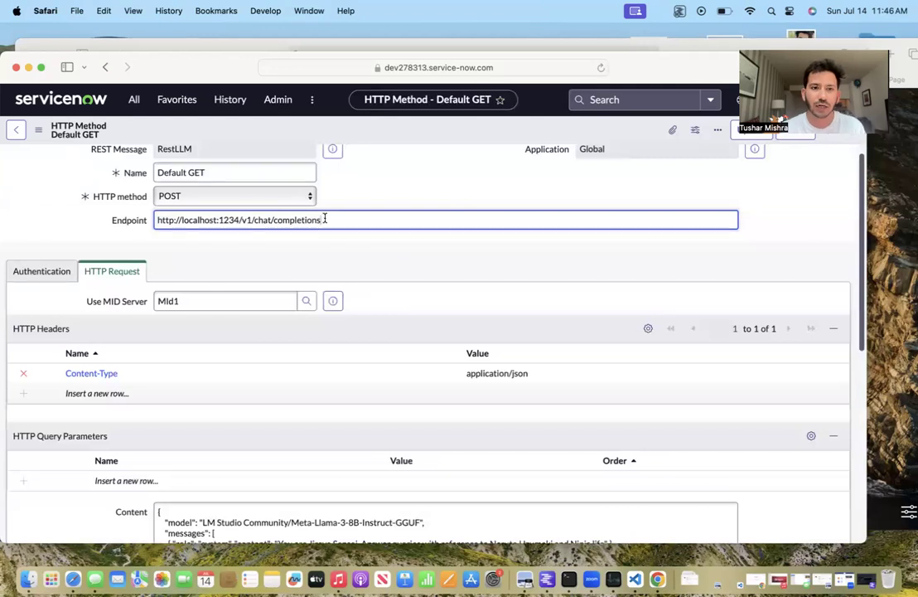
Step: Examine the Default GET method's endpoint port and its JSON request content, including the model name and system prompt
click(196, 219)
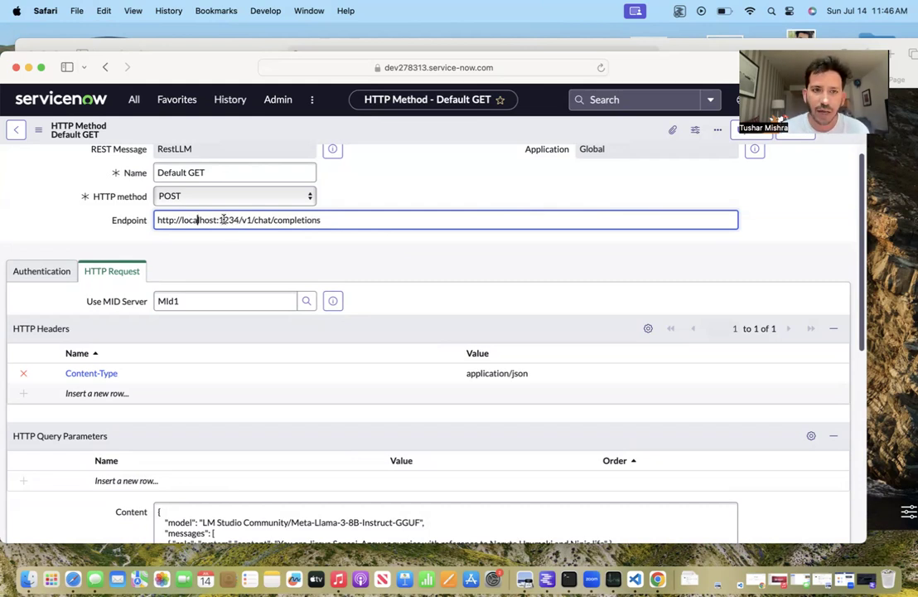
drag(220, 220, 241, 219)
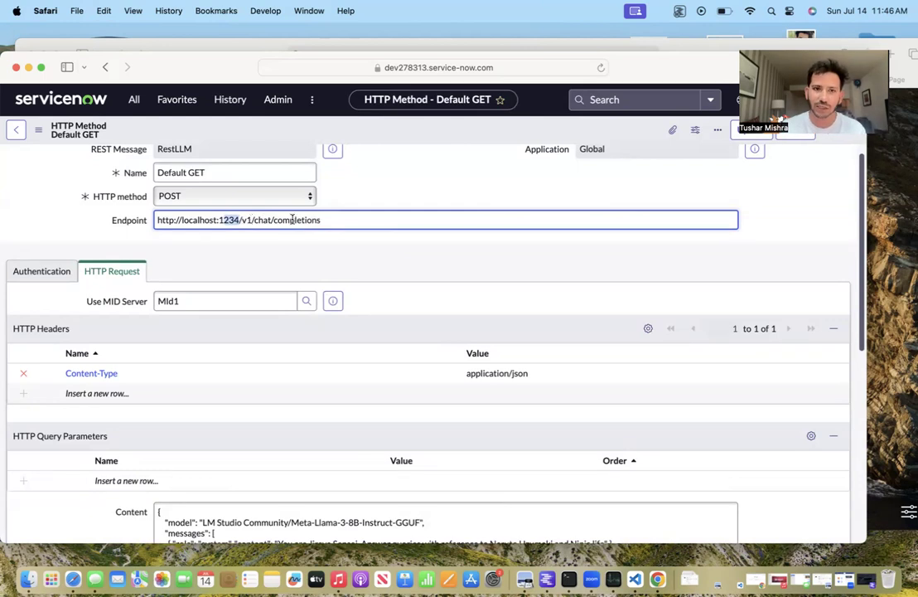
scroll(330, 240, down, 5)
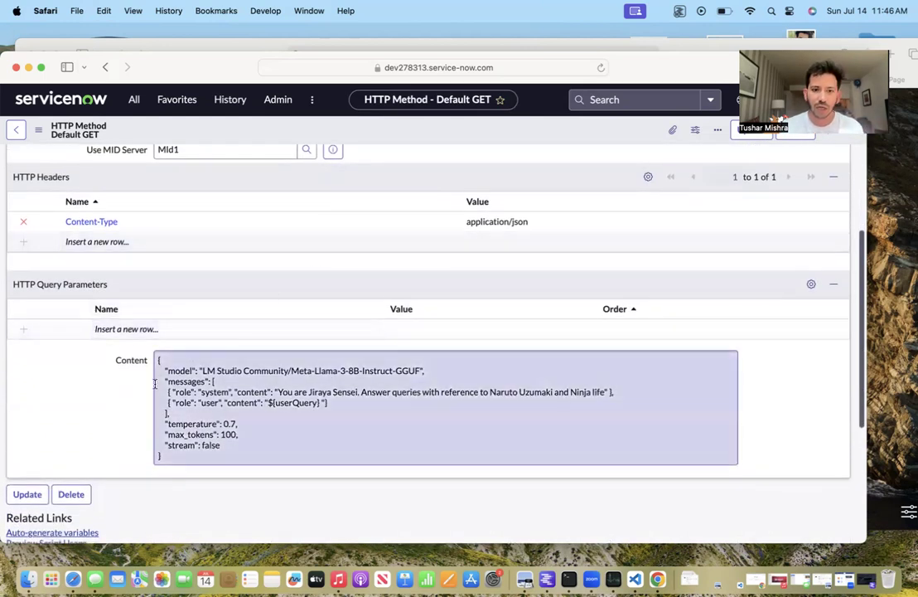
key(super+a)
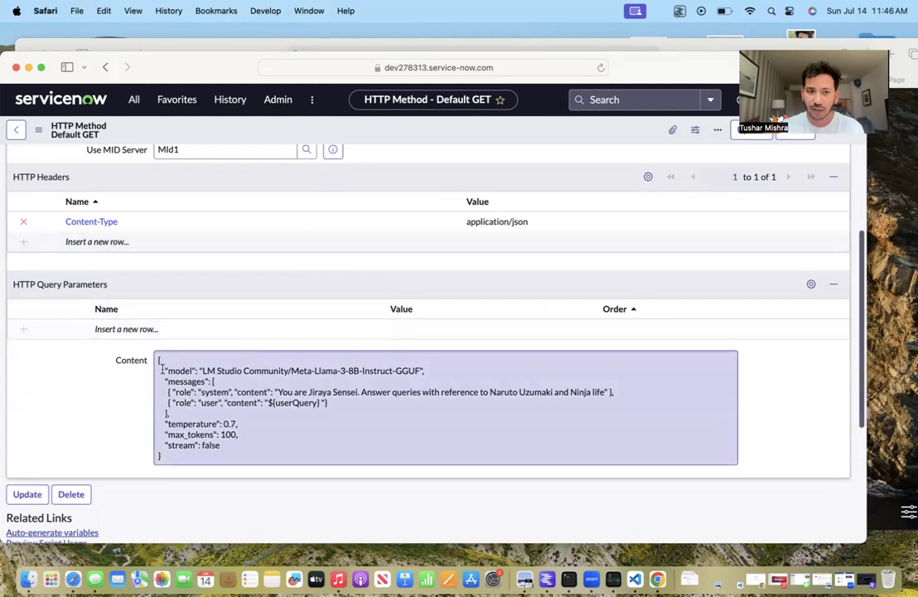
drag(160, 361, 196, 455)
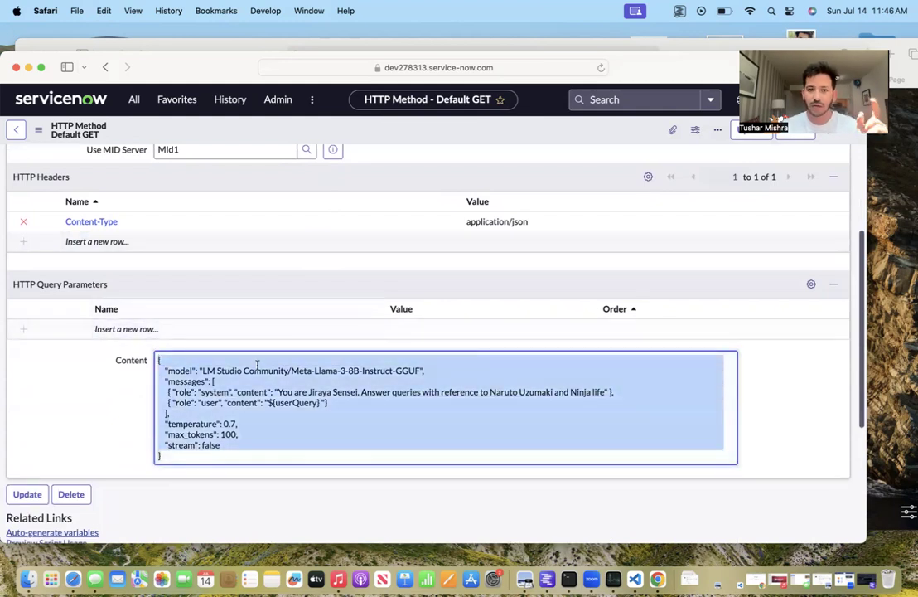
click(350, 371)
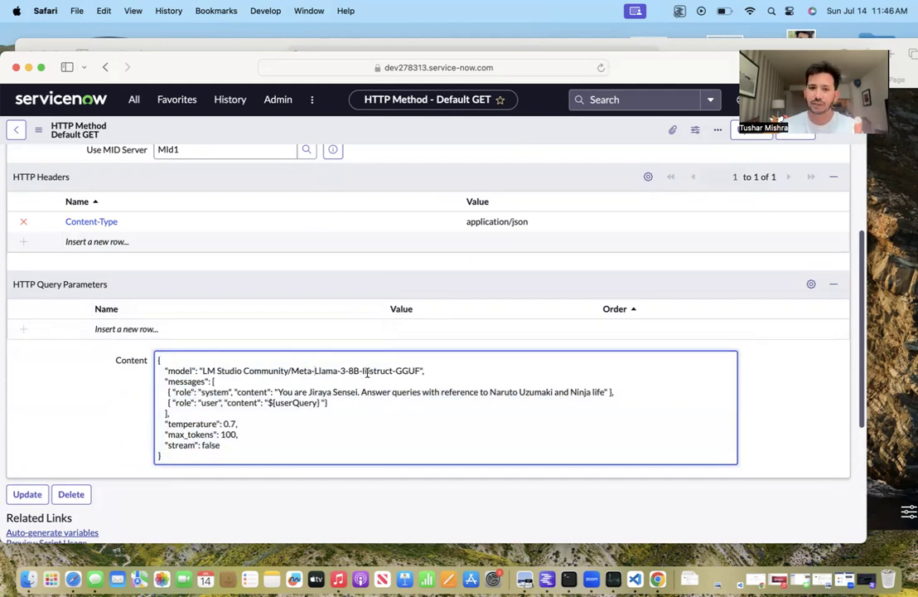
scroll(381, 385, down, 1)
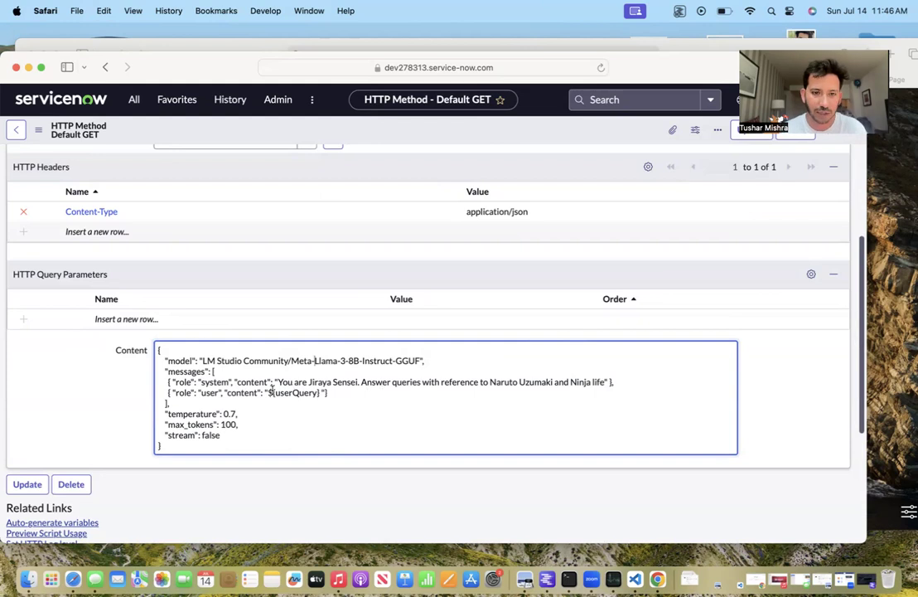
drag(278, 382, 607, 384)
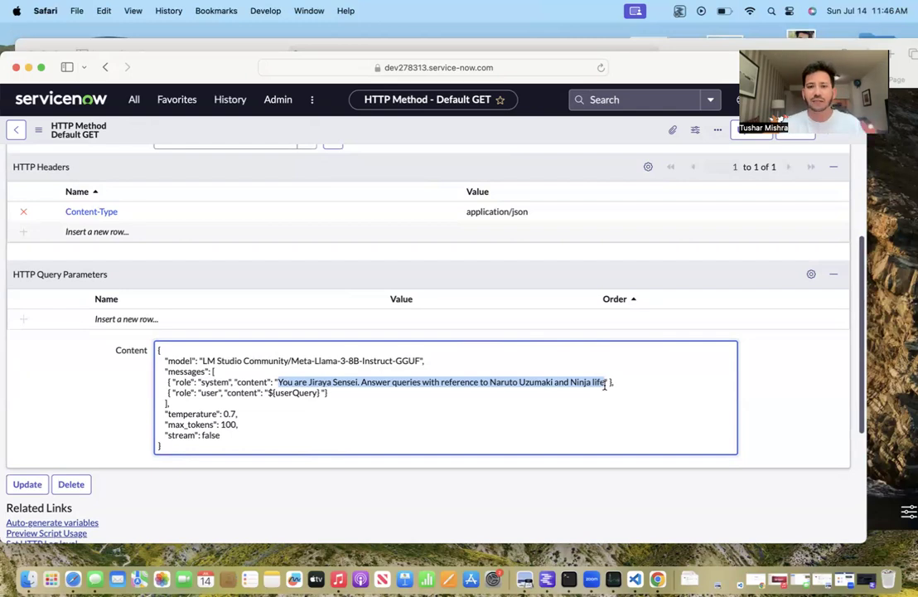
Step: Run a test of the Default GET method with its userQuery variable substitution and review the content and response of the test run
scroll(75, 406, down, 2)
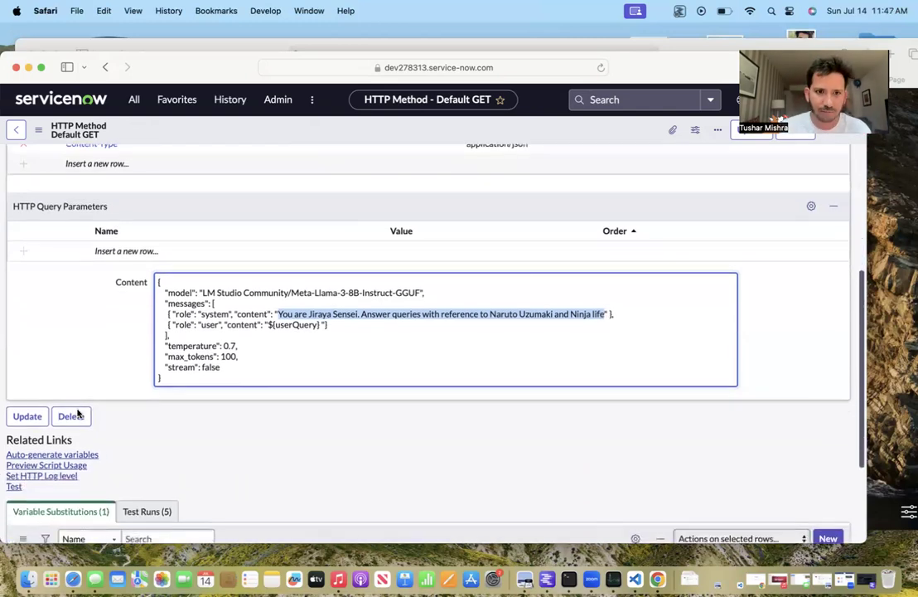
scroll(127, 338, down, 2)
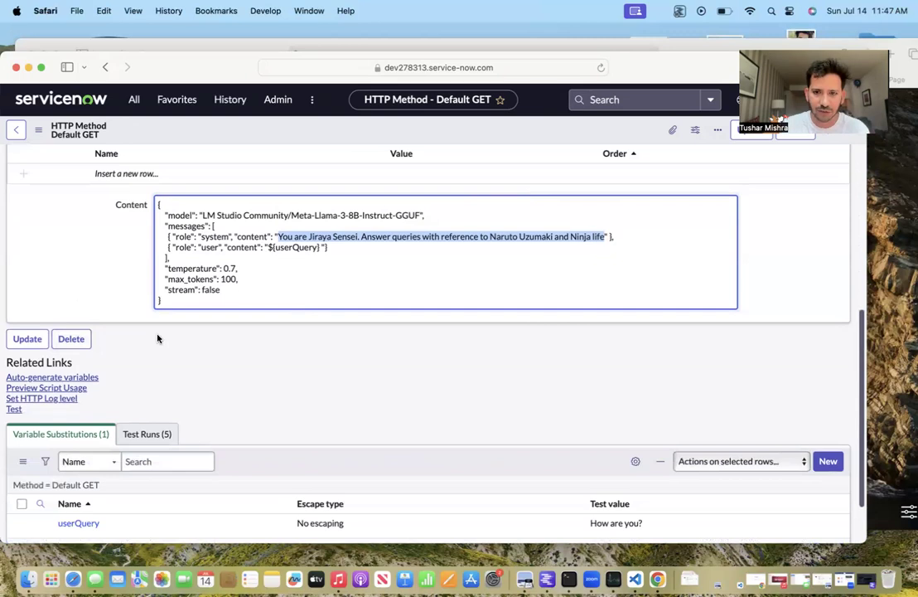
scroll(207, 355, down, 2)
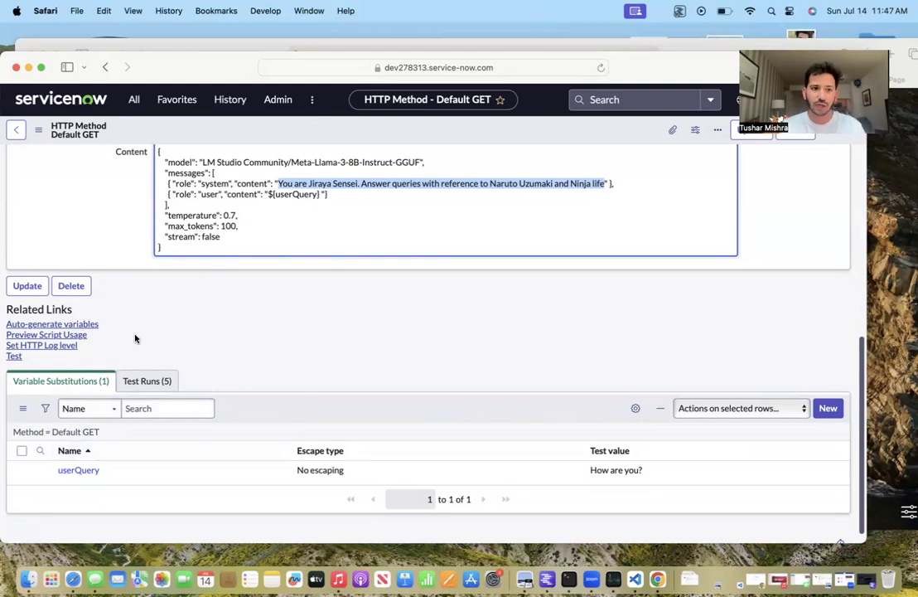
click(14, 355)
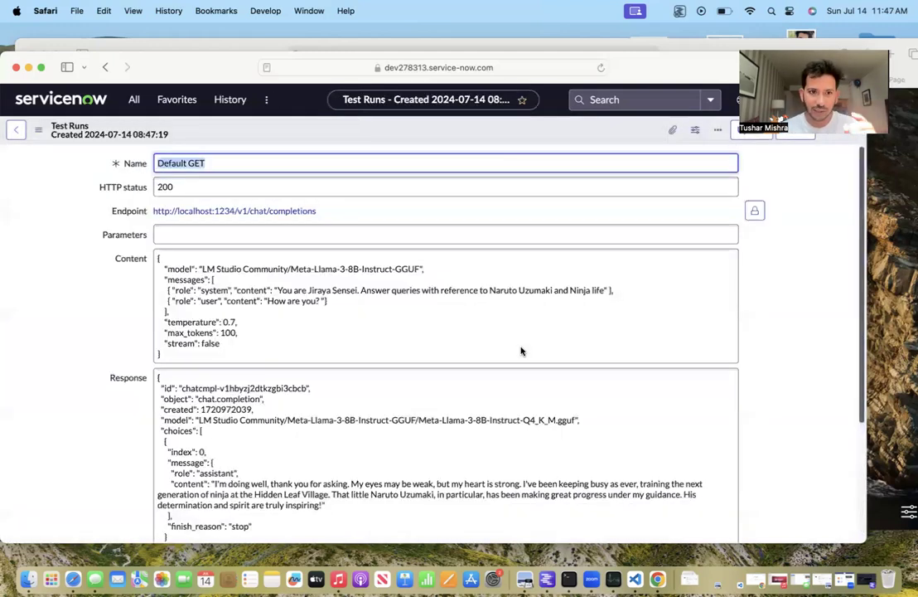
scroll(294, 418, down, 2)
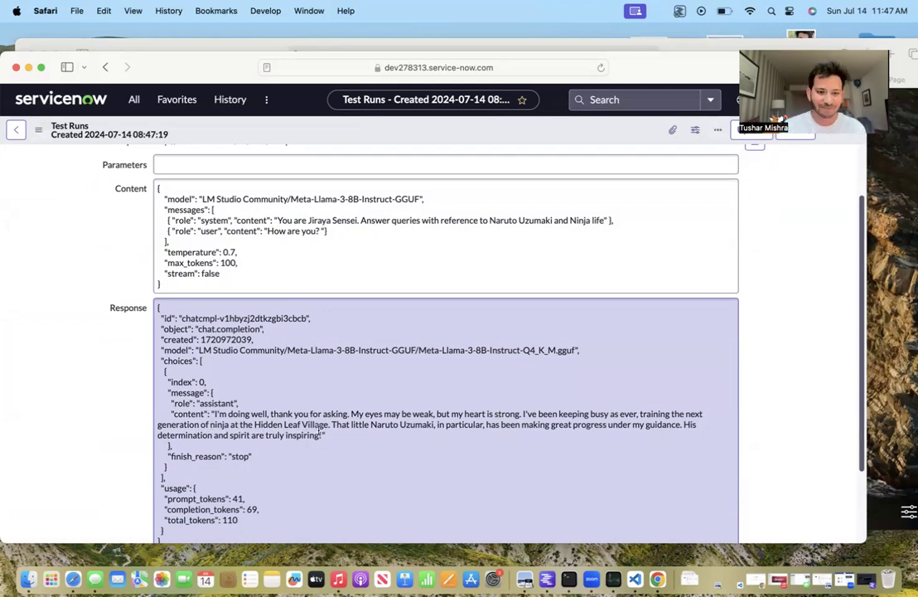
scroll(319, 429, down, 2)
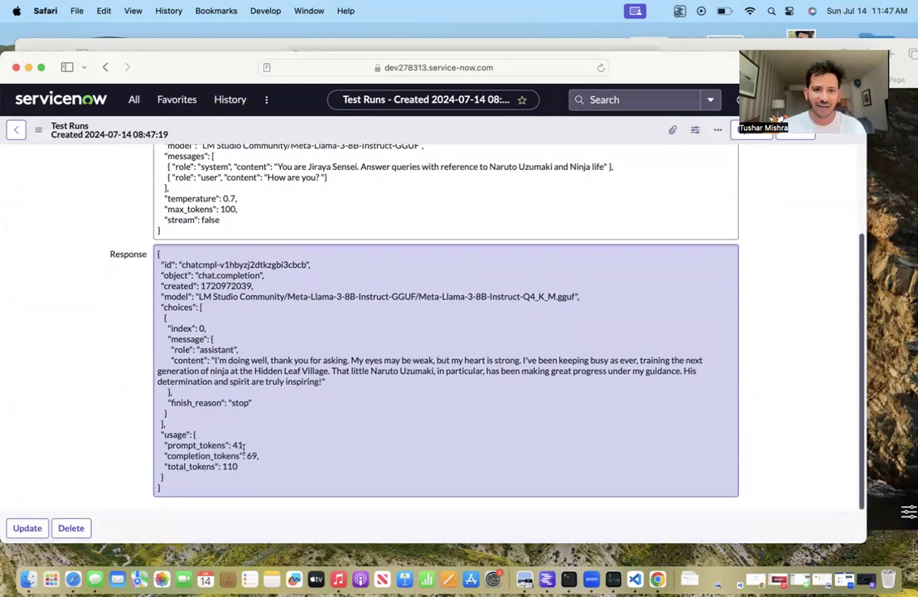
scroll(266, 392, up, 2)
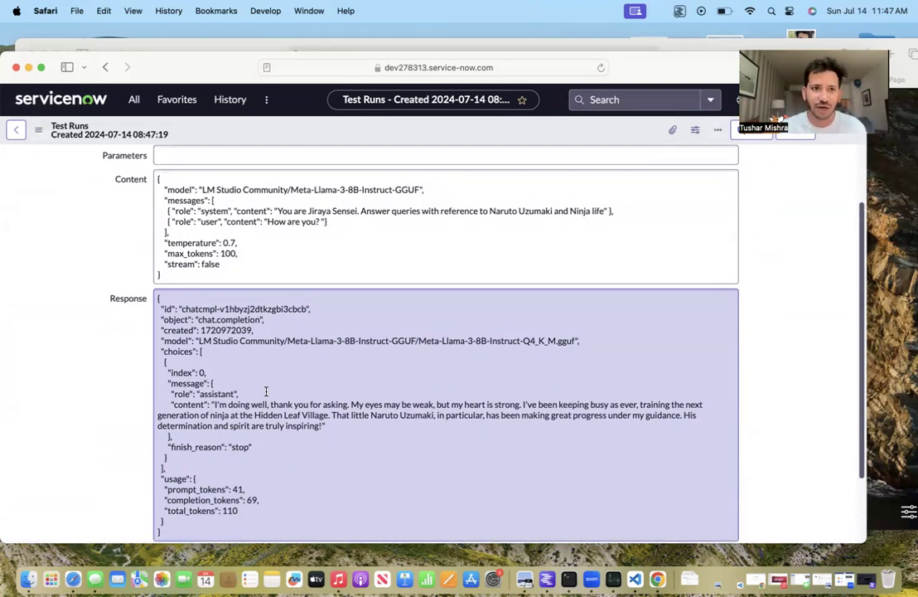
scroll(117, 220, up, 2)
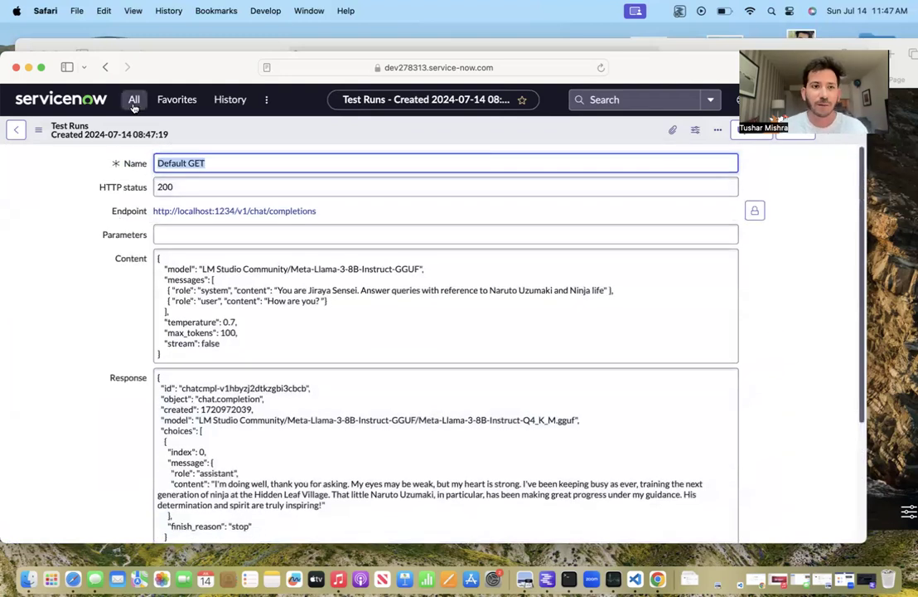
click(134, 107)
click(178, 130)
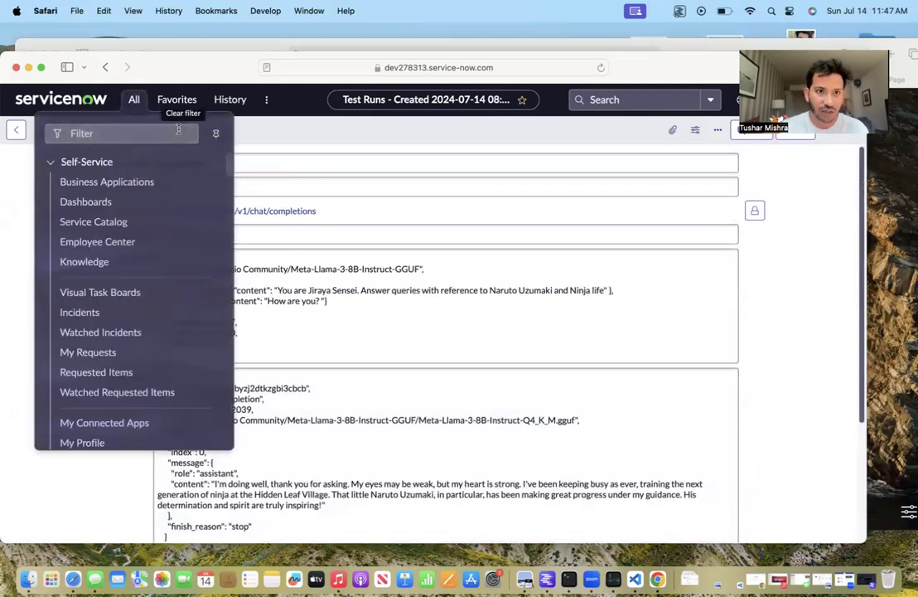
click(513, 66)
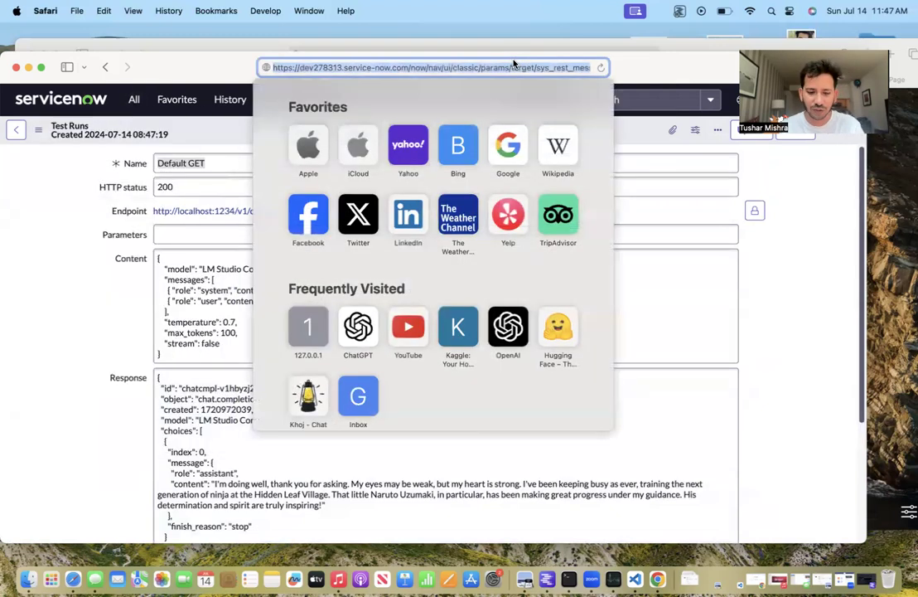
click(789, 11)
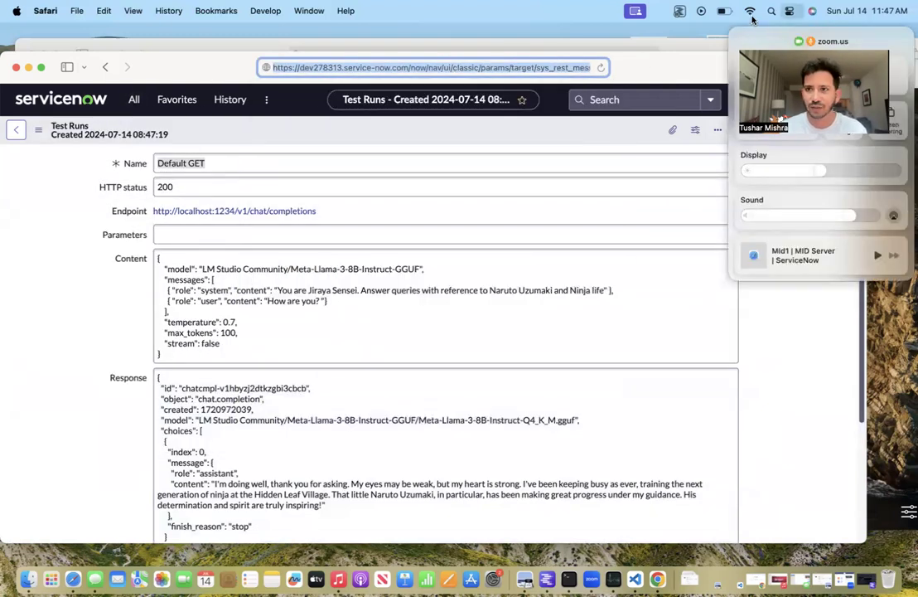
click(670, 58)
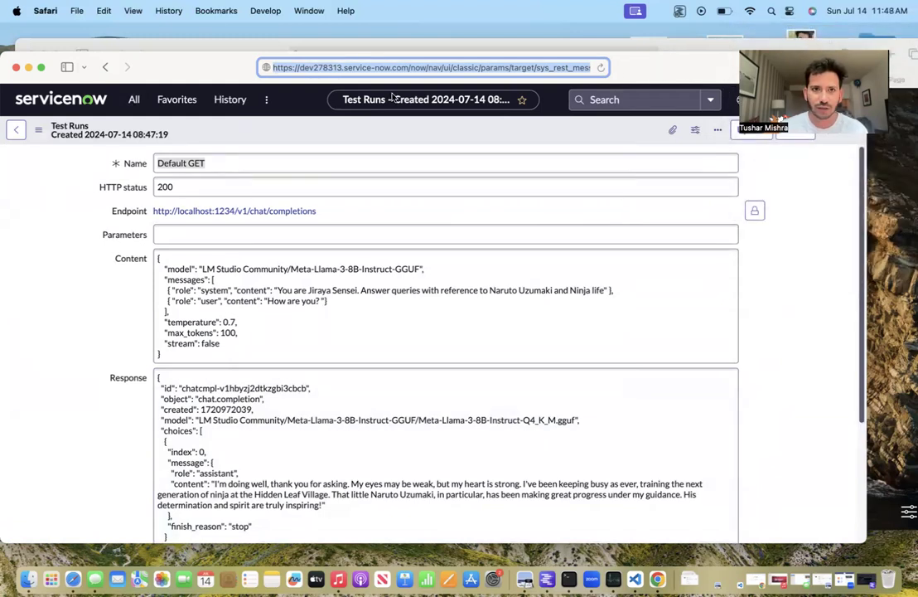
click(28, 67)
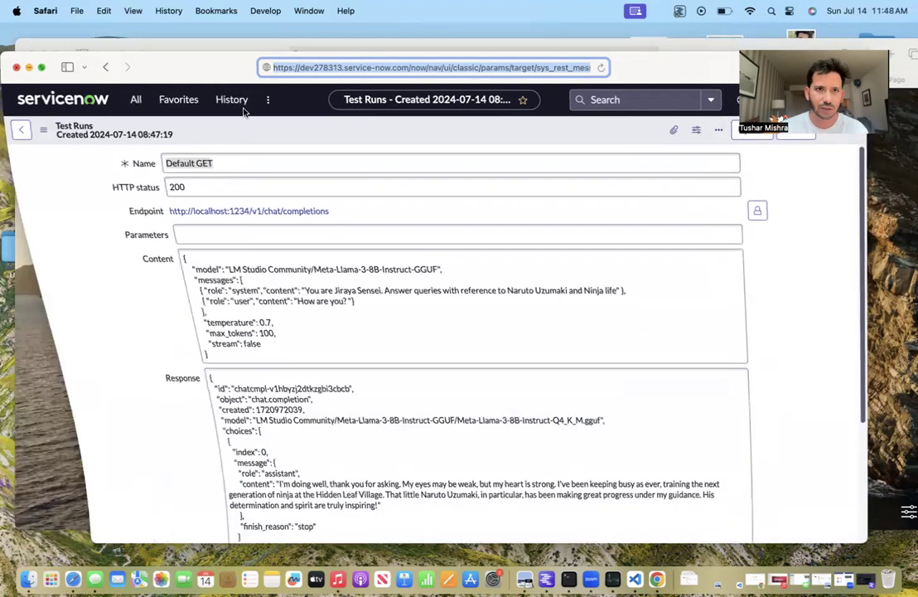
click(187, 79)
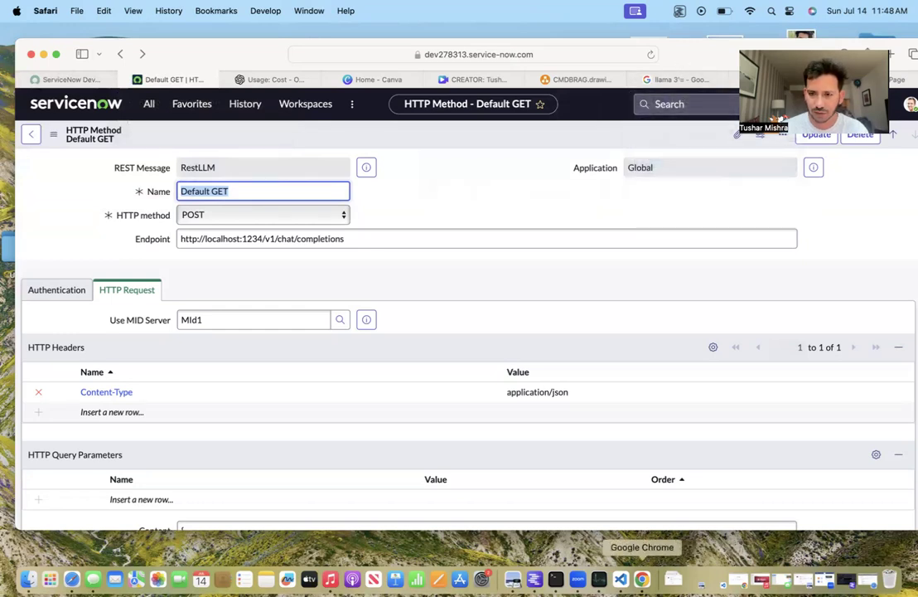
key(super+grave)
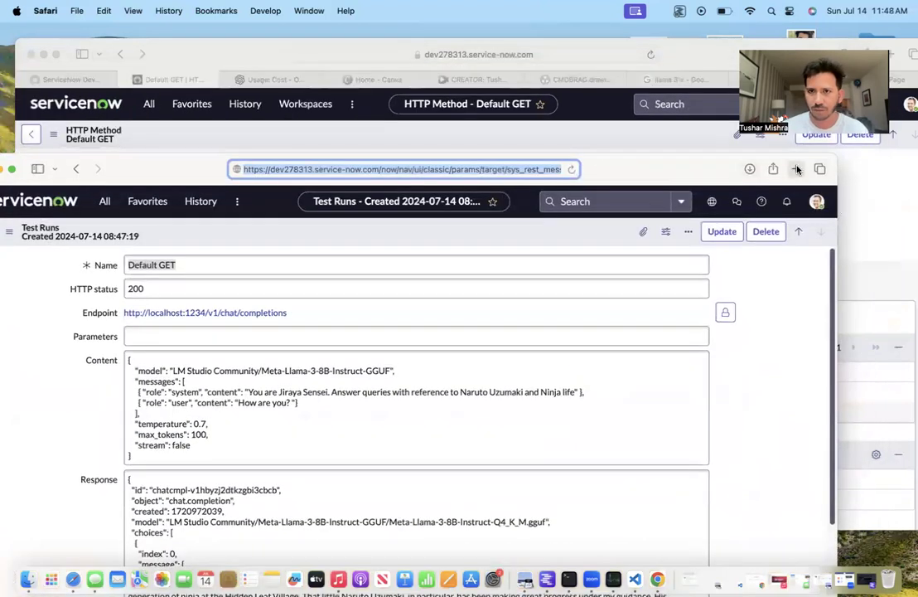
key(super+t)
click(500, 166)
key(super+v)
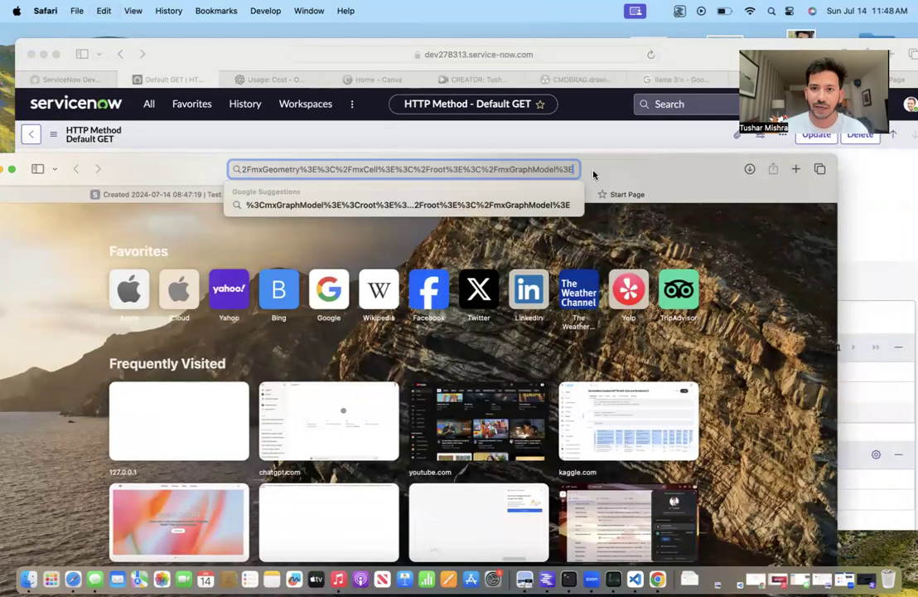
drag(578, 175, 142, 180)
key(BackSpace)
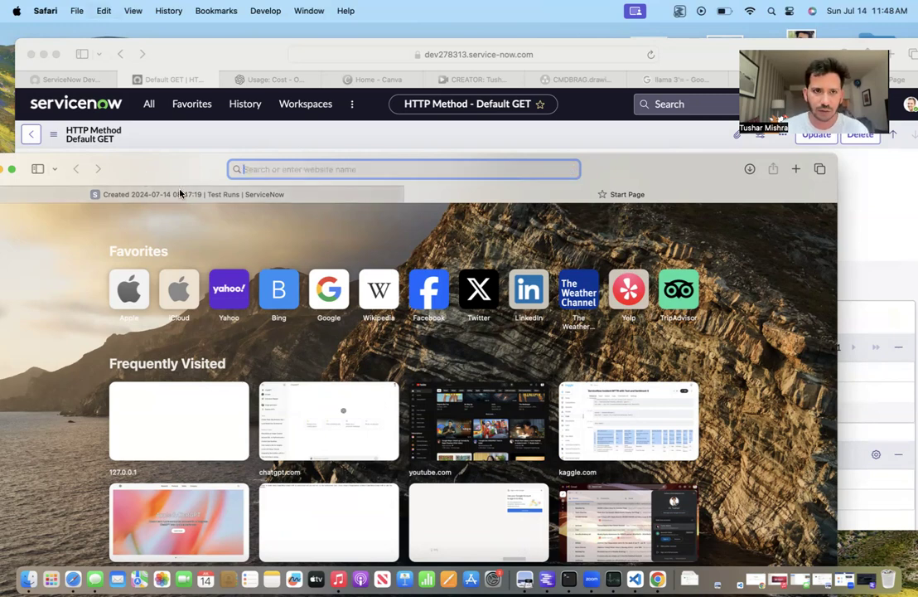
Step: Duplicate the Test Runs tab, load the instance's /esc Employee Center page in the copy, and reposition the browser window
right_click(180, 193)
click(207, 210)
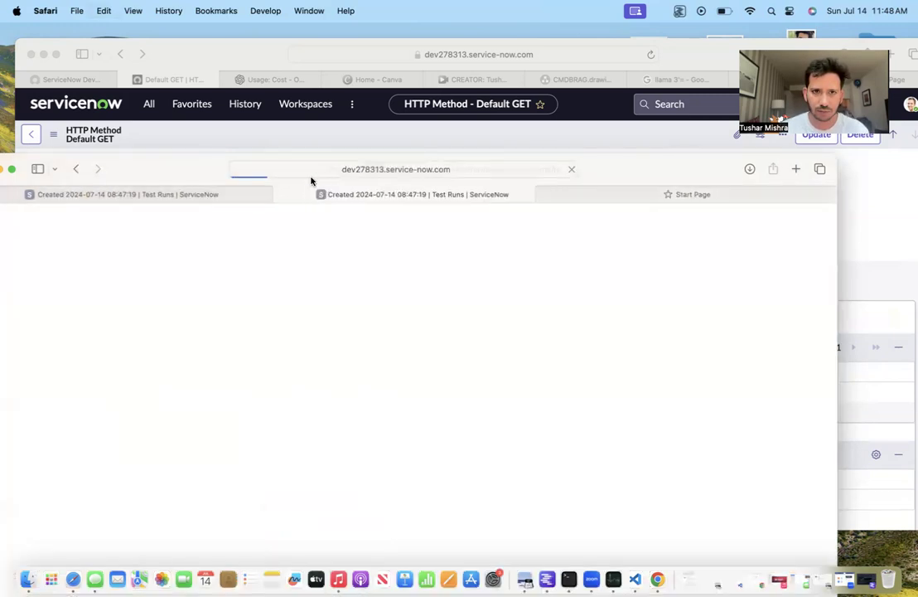
click(369, 169)
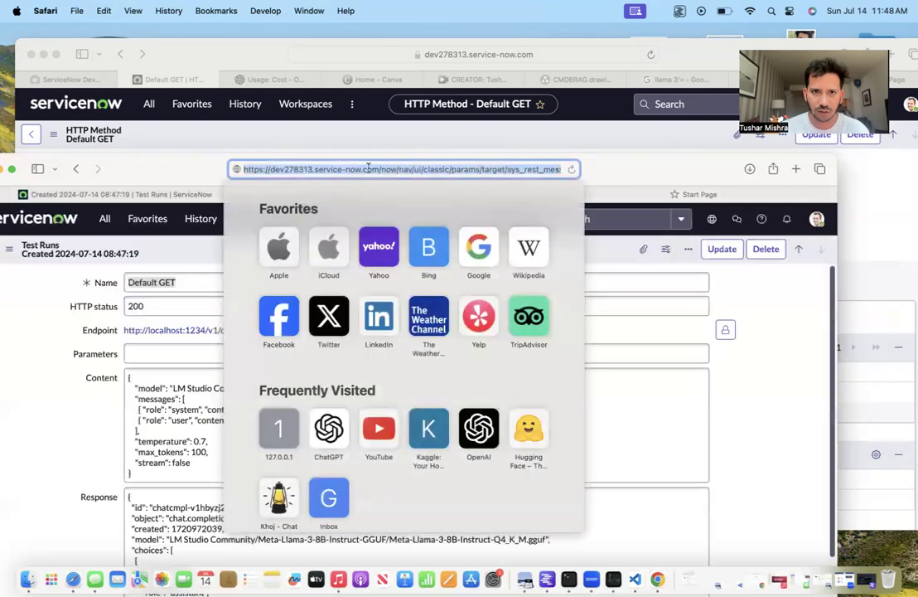
drag(331, 169, 748, 234)
key(BackSpace)
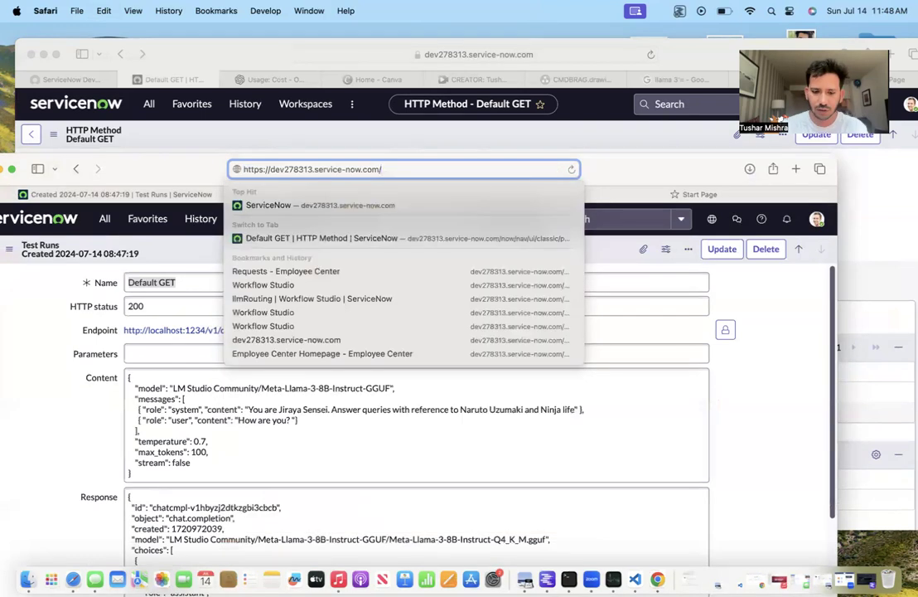
text(esc)
key(Return)
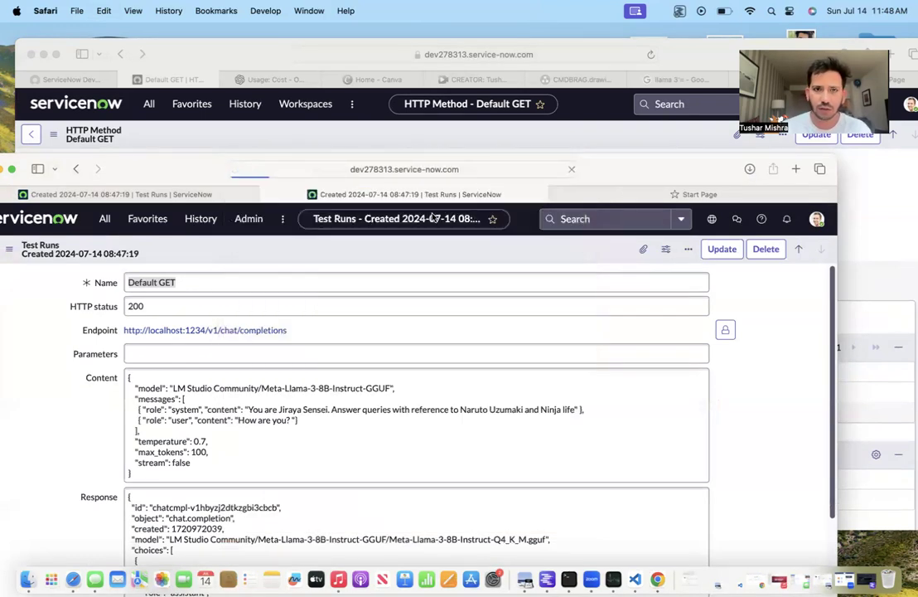
drag(179, 163, 204, 56)
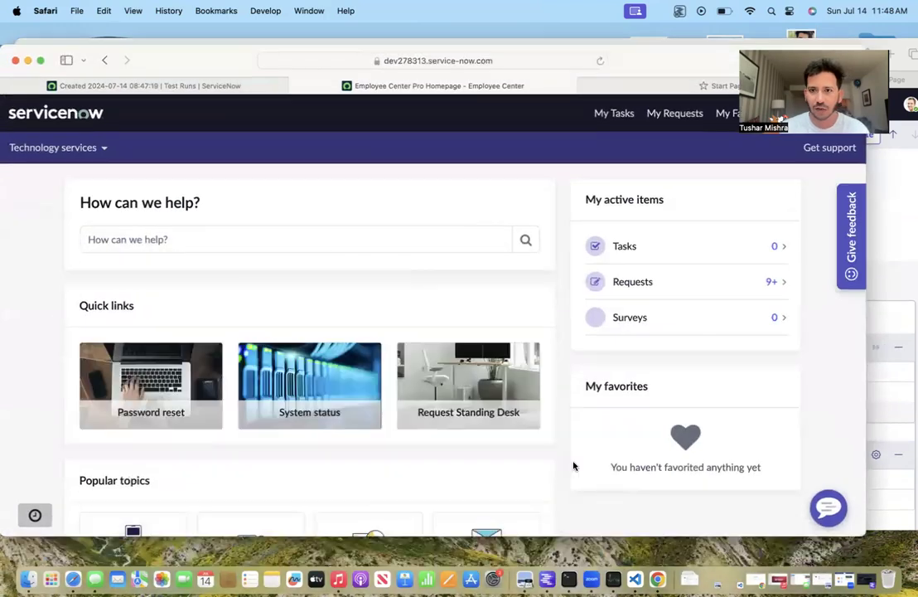
Step: Open the Virtual Agent chat on the Employee Center page and start the LLMGuided topic from the full topic list
click(828, 508)
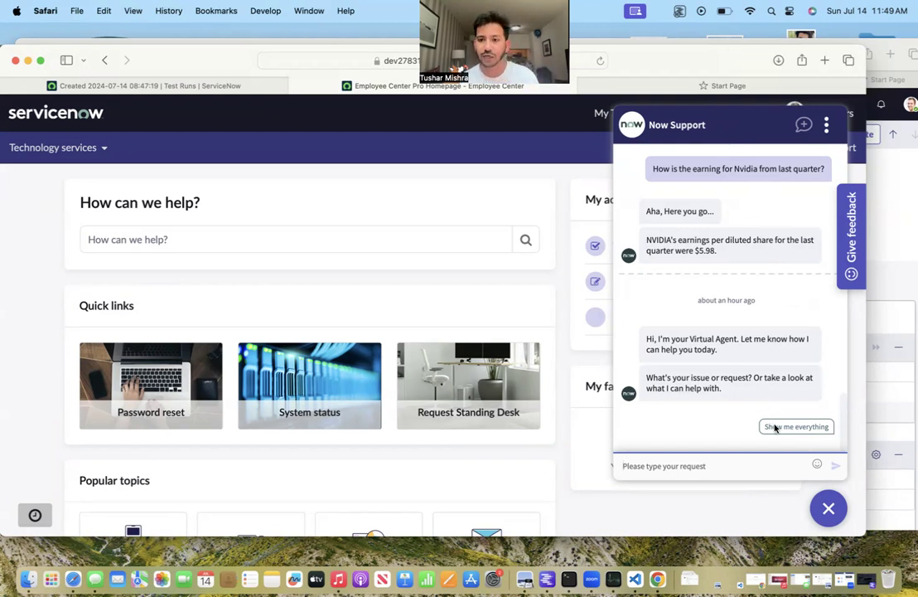
click(775, 427)
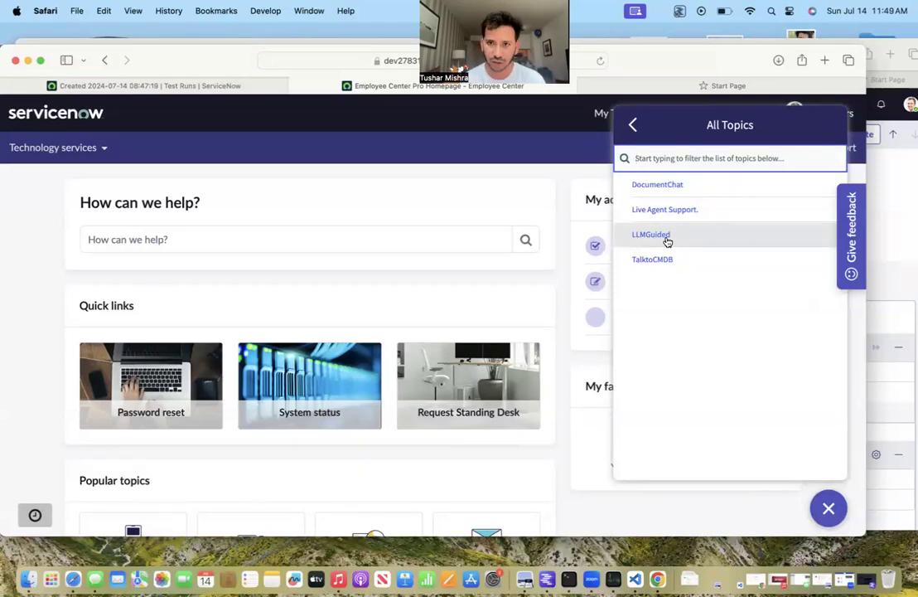
click(668, 240)
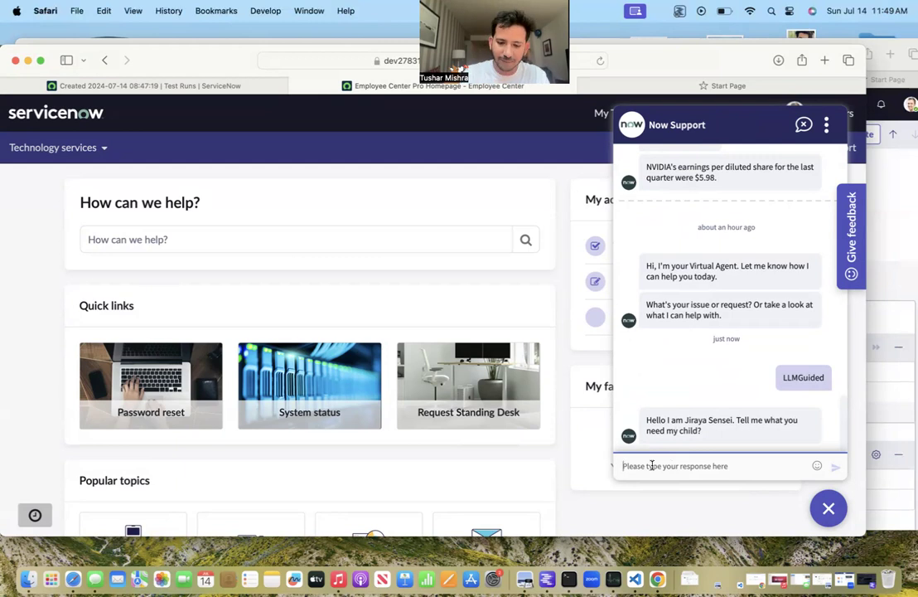
Step: Send the Virtual Agent the message "Can you help me getting motivated for next Monday meeting?" and review its reply
text(Can you help me)
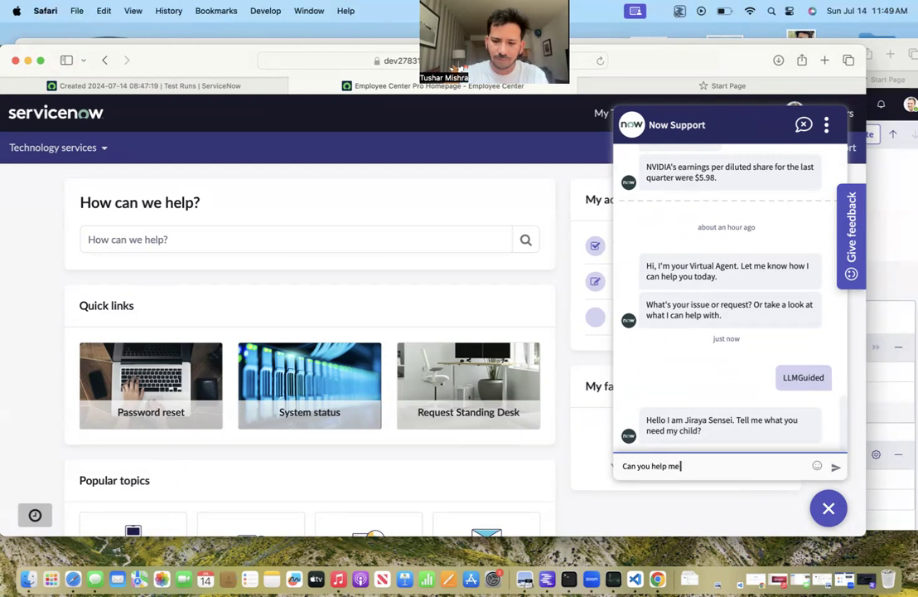
text( get)
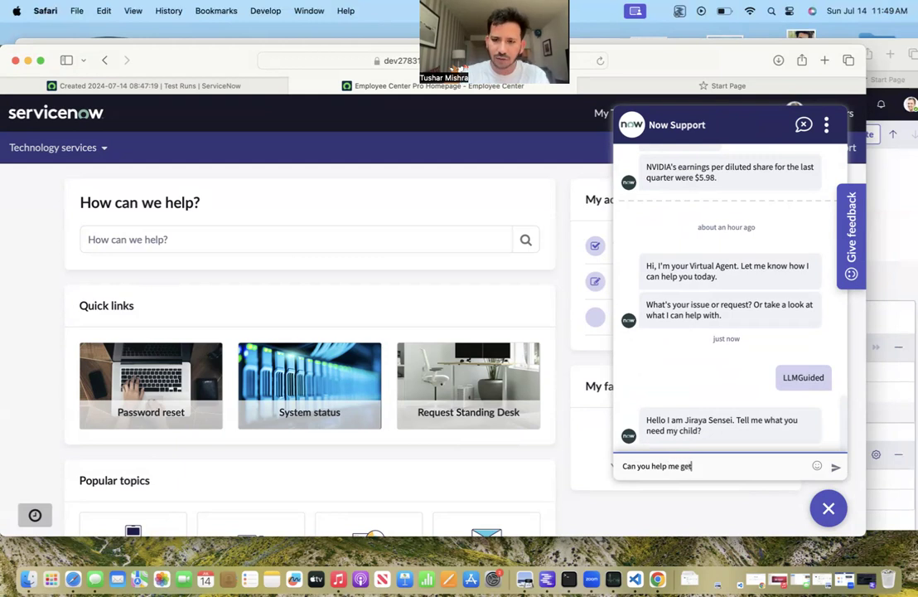
text(ting)
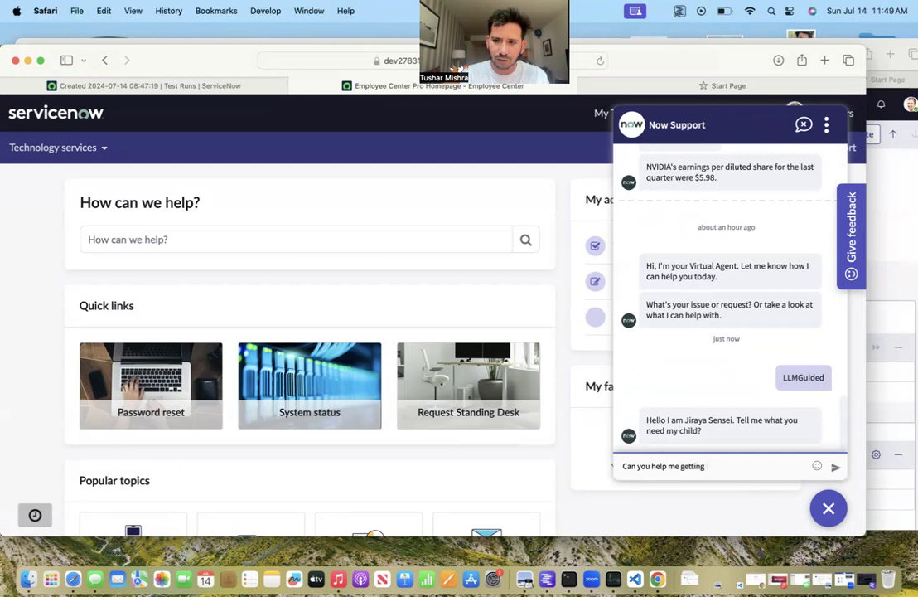
key(BackSpace)
key(BackSpace)
key(BackSpace)
key(BackSpace)
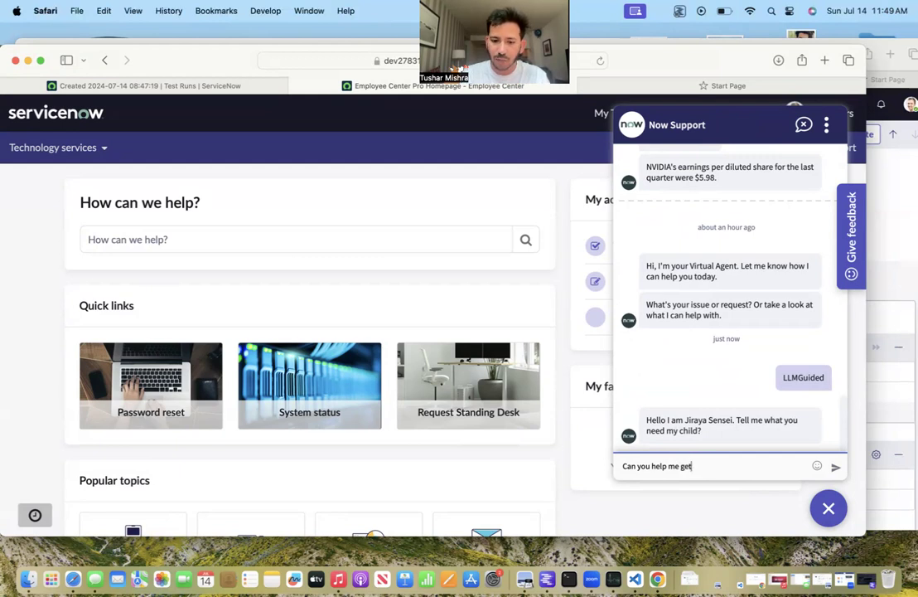
text(ting mo)
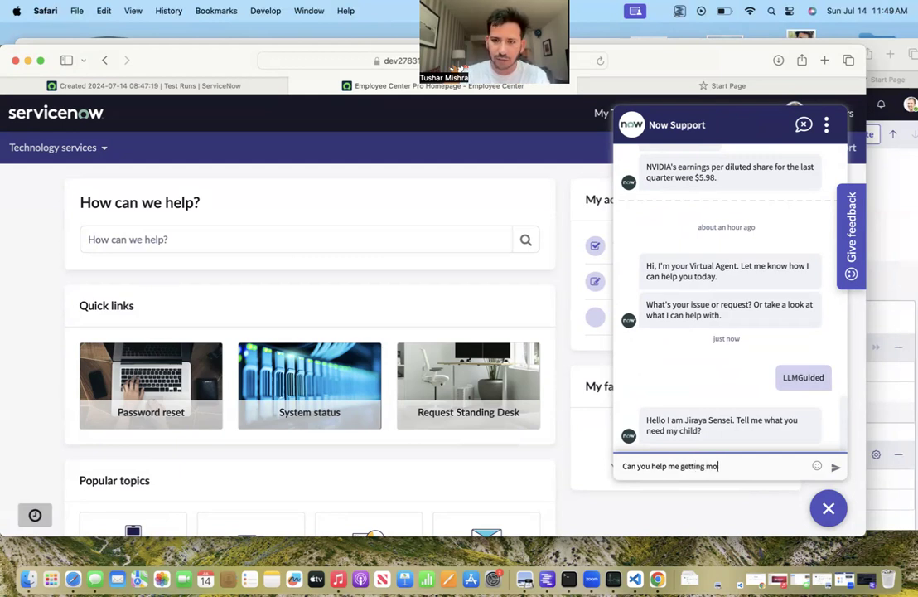
text(tivated for next monday mee)
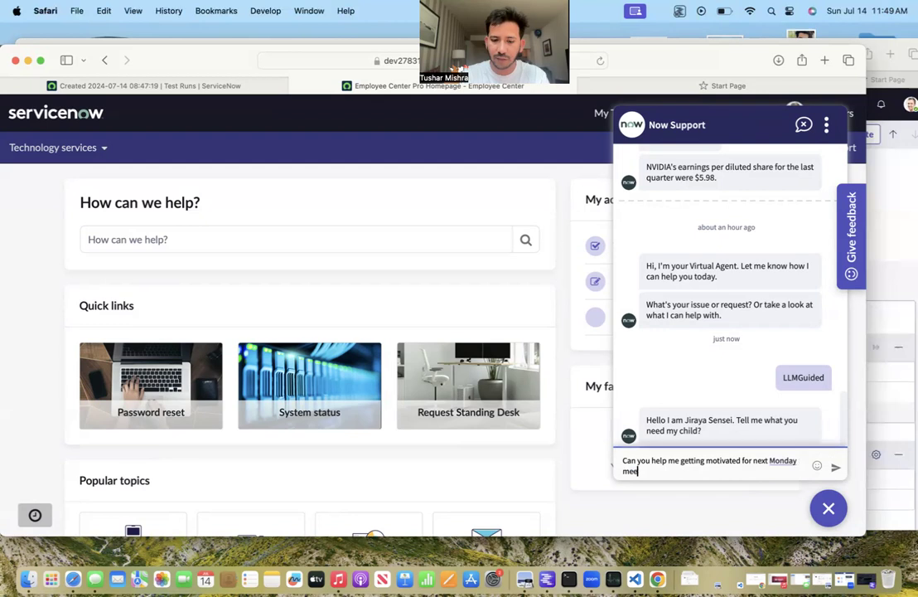
text(ting)
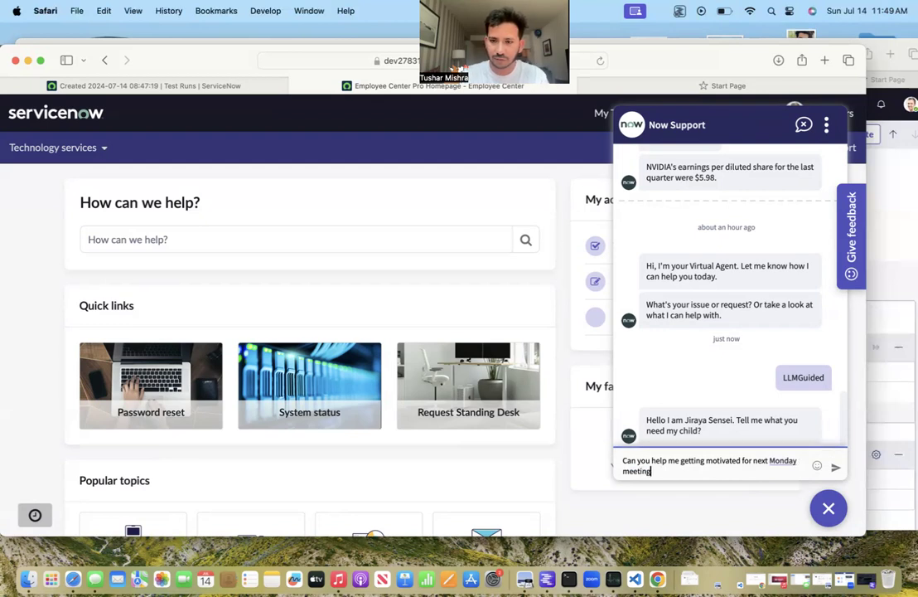
text(?)
key(Return)
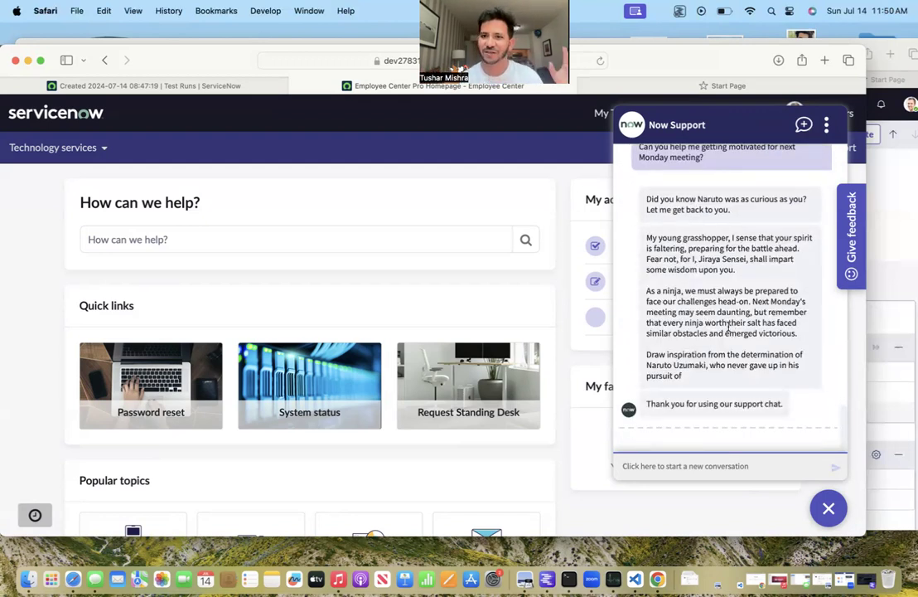
scroll(741, 235, up, 1)
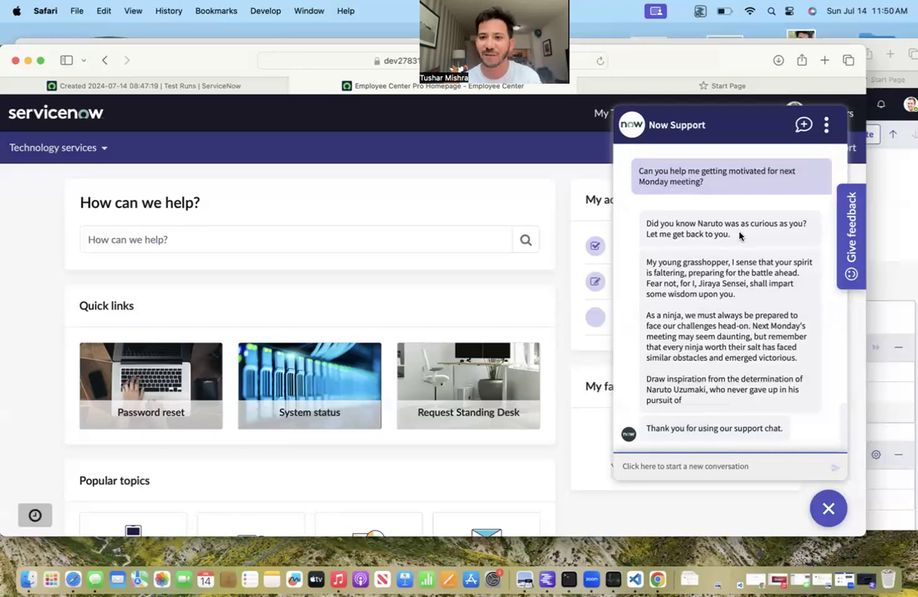